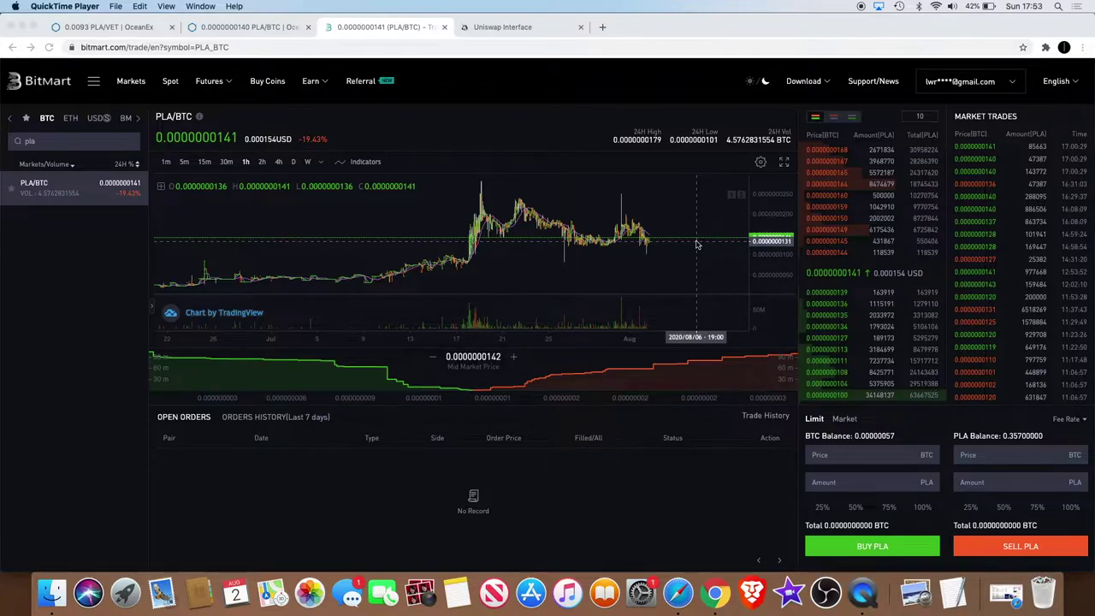
Zoom the BitMart PLA/BTC 1h chart in and out around the July–August rally.
scroll(696, 245, up, 3)
scroll(691, 249, up, 2)
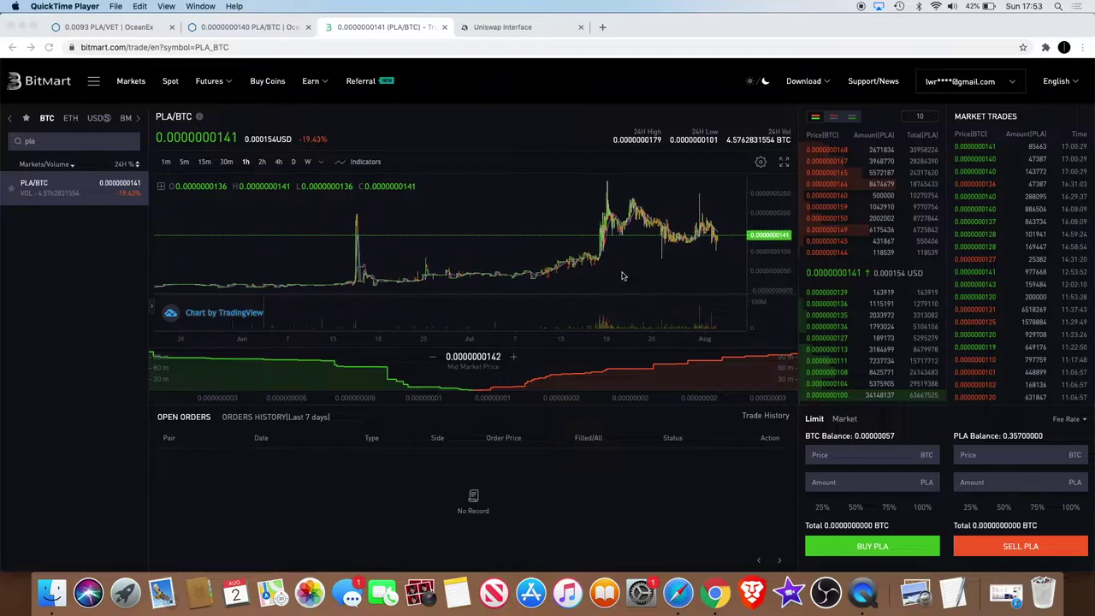
scroll(623, 275, up, 2)
scroll(623, 275, up, 2)
scroll(623, 276, down, 2)
scroll(623, 276, down, 2)
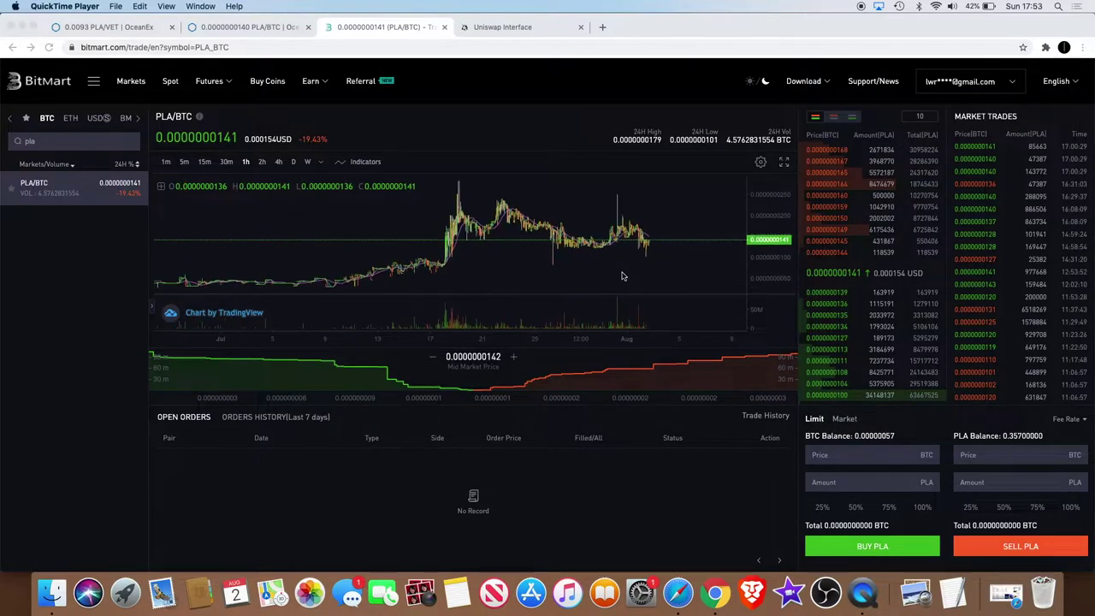
scroll(641, 272, up, 1)
scroll(646, 273, up, 2)
scroll(645, 273, up, 1)
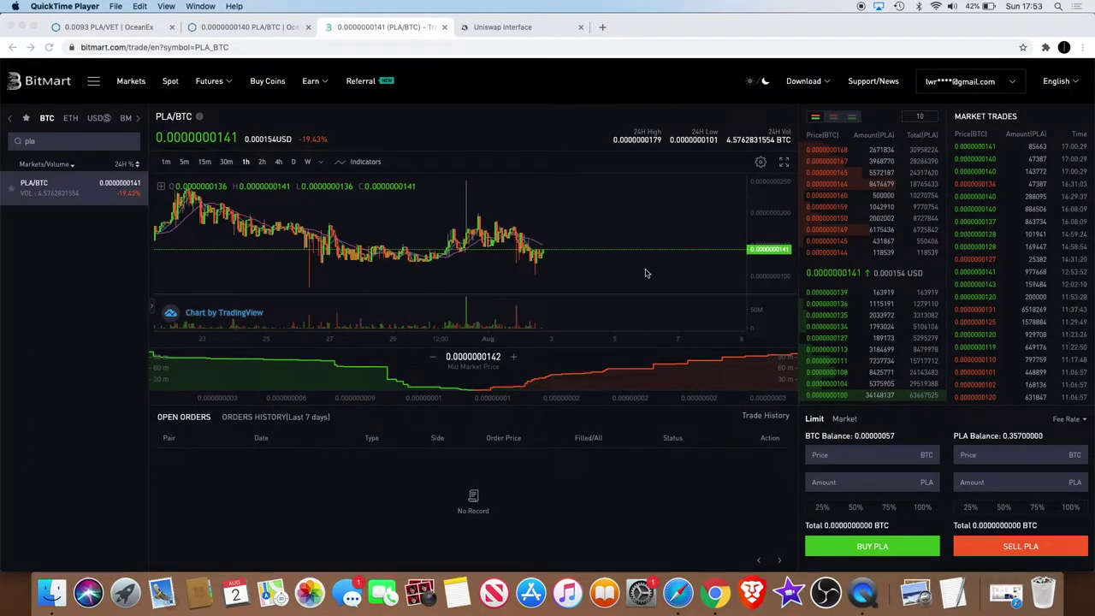
scroll(646, 273, up, 1)
scroll(646, 273, down, 1)
Keep reviewing the rally, then switch to the OceanEx PLA/BTC page.
click(780, 246)
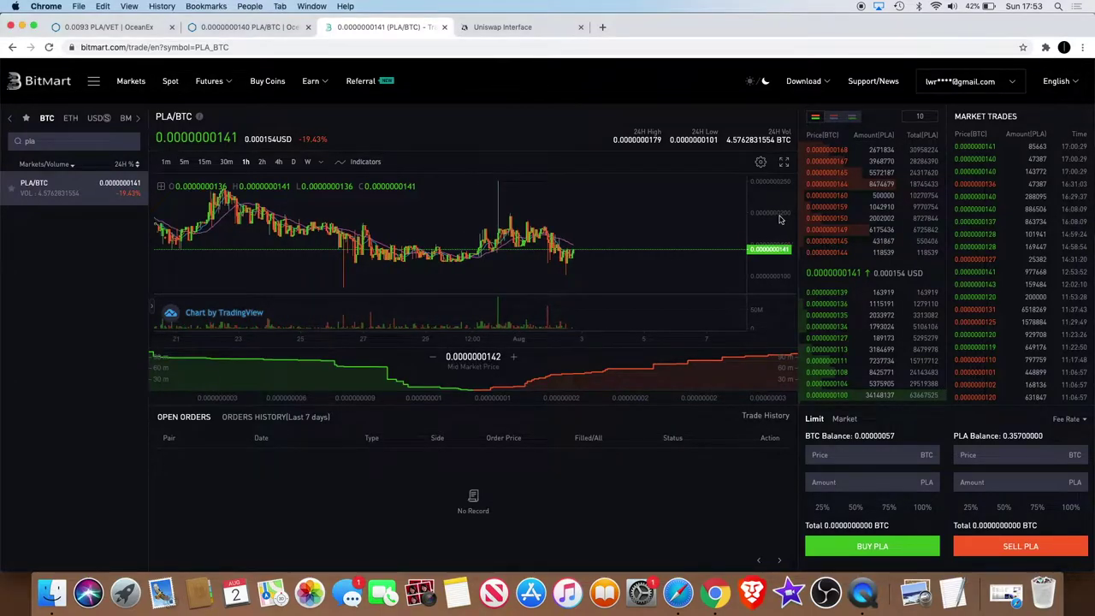
scroll(770, 238, down, 2)
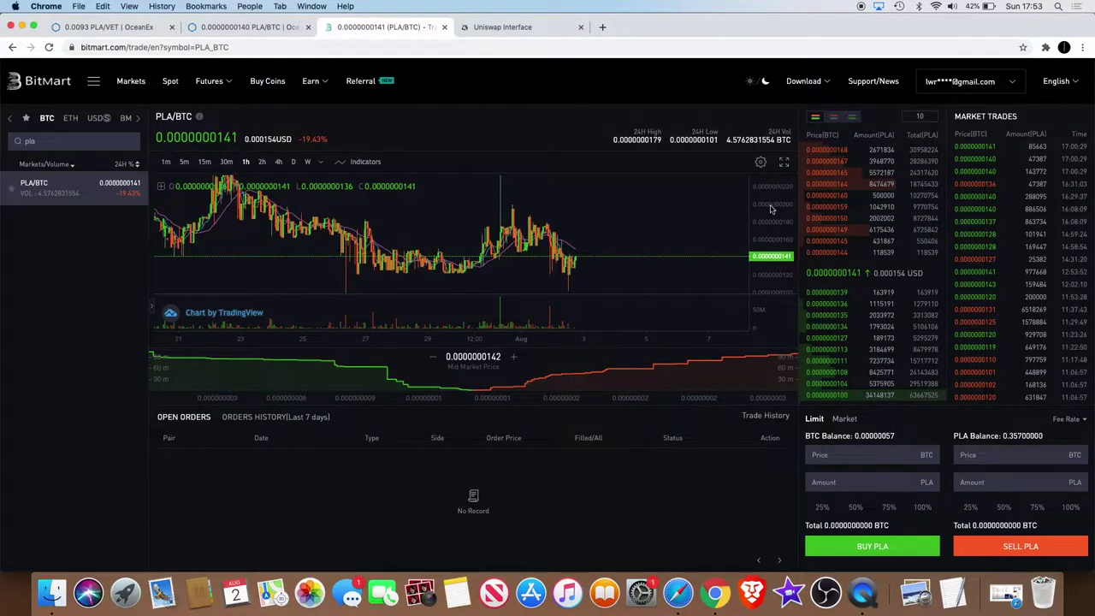
scroll(690, 237, down, 1)
scroll(690, 237, down, 2)
scroll(690, 237, up, 3)
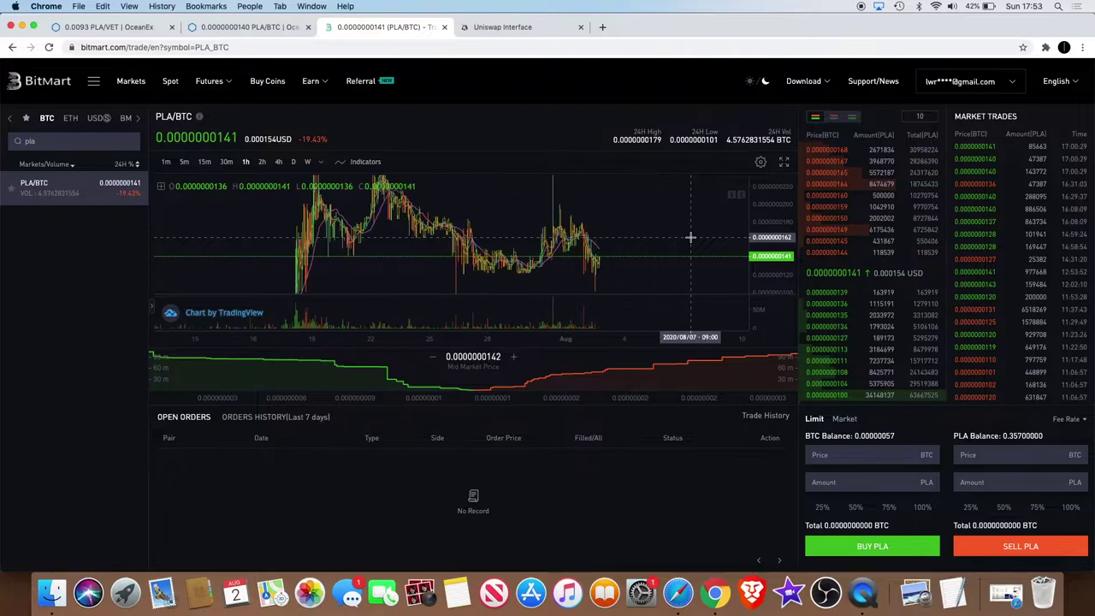
scroll(772, 222, up, 2)
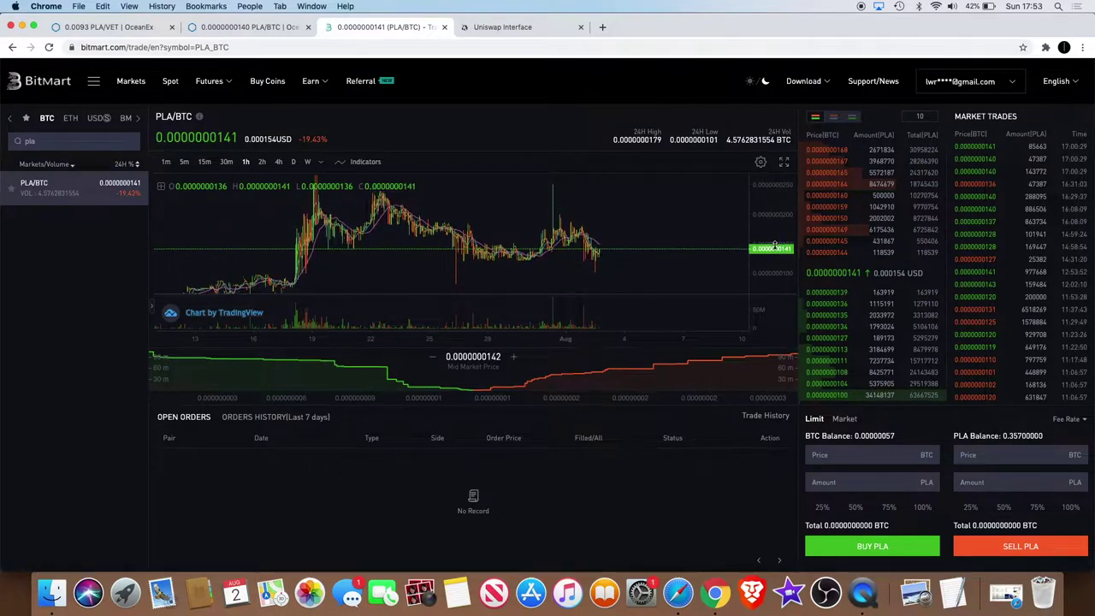
scroll(636, 240, up, 2)
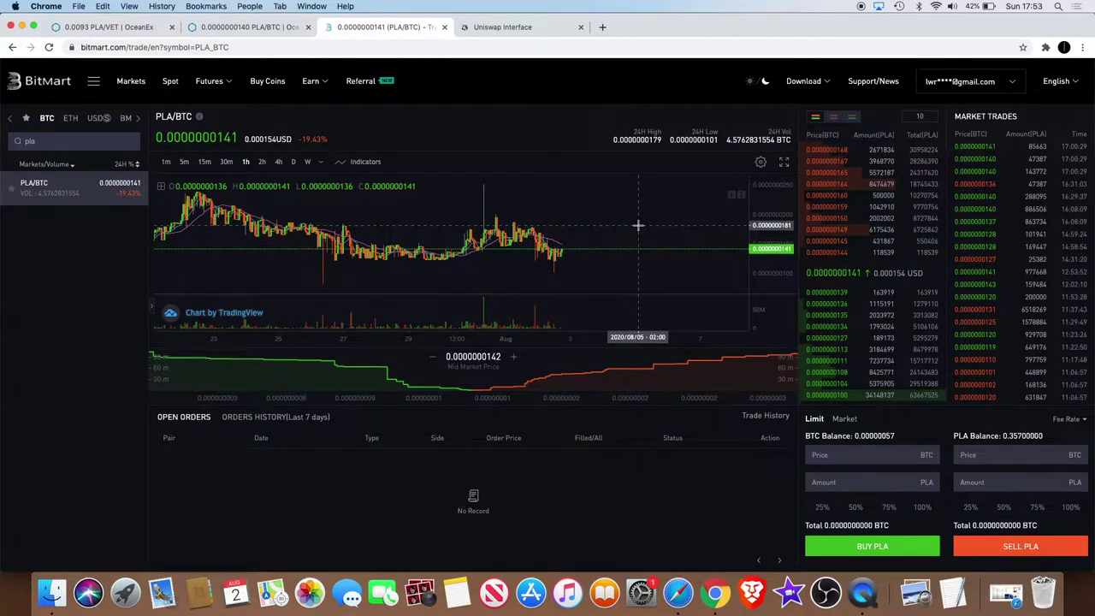
scroll(637, 227, down, 3)
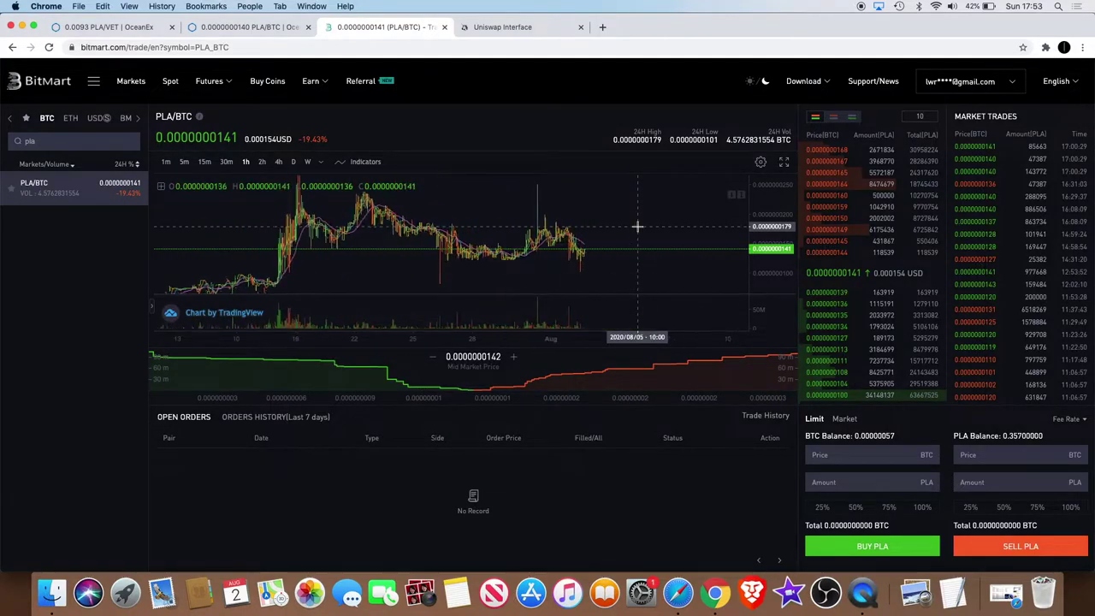
scroll(637, 227, down, 3)
scroll(638, 227, up, 3)
scroll(637, 227, up, 3)
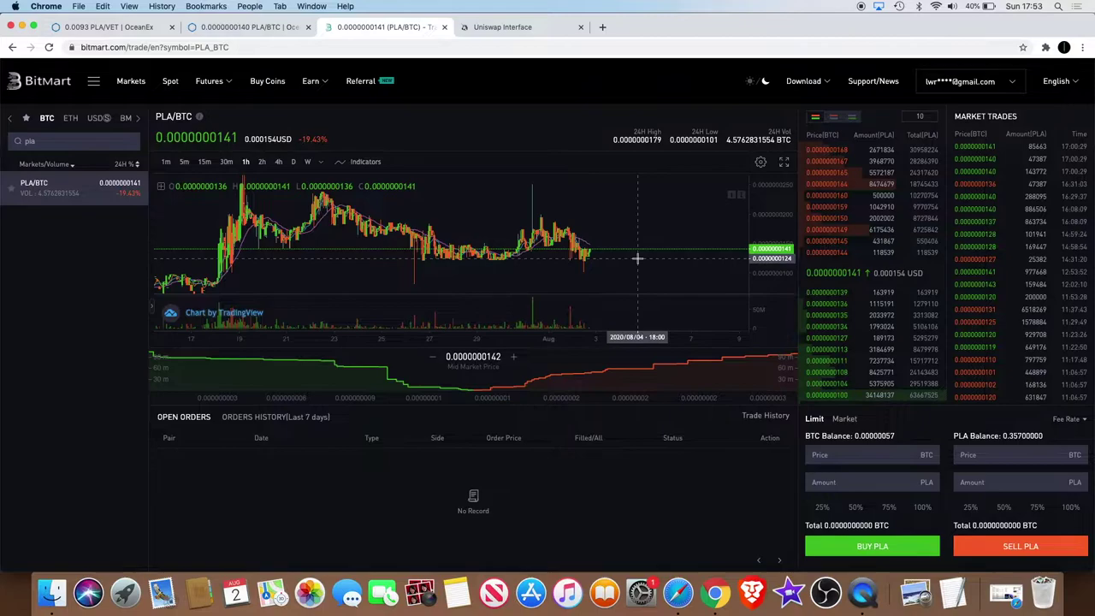
click(248, 27)
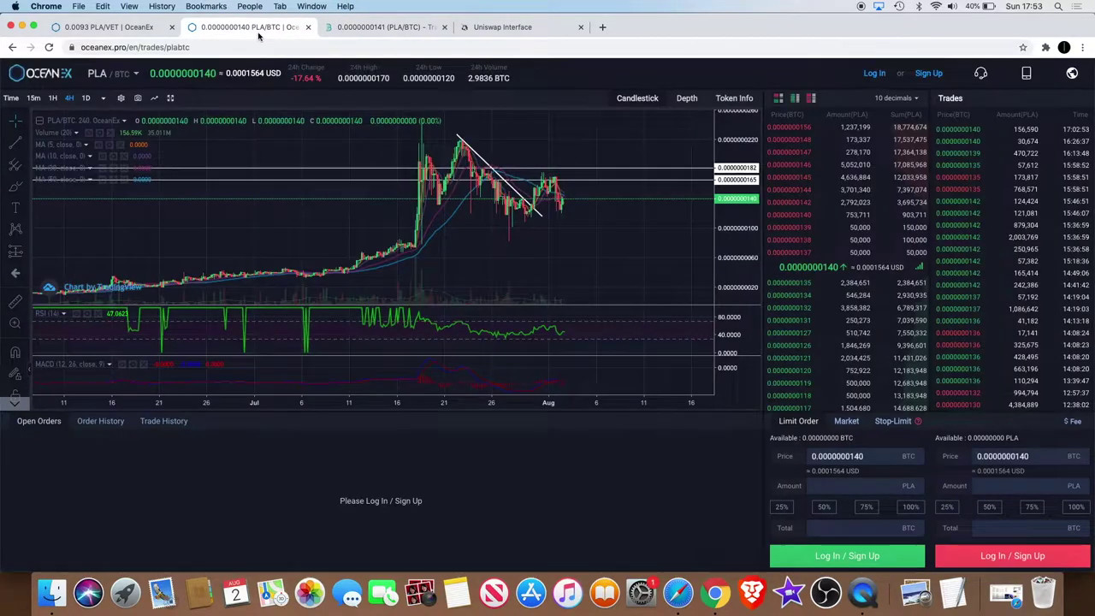
Measure the roughly 30% drop from the recent high on OceanEx PLA/VET, then return to BitMart.
click(117, 28)
scroll(569, 183, up, 3)
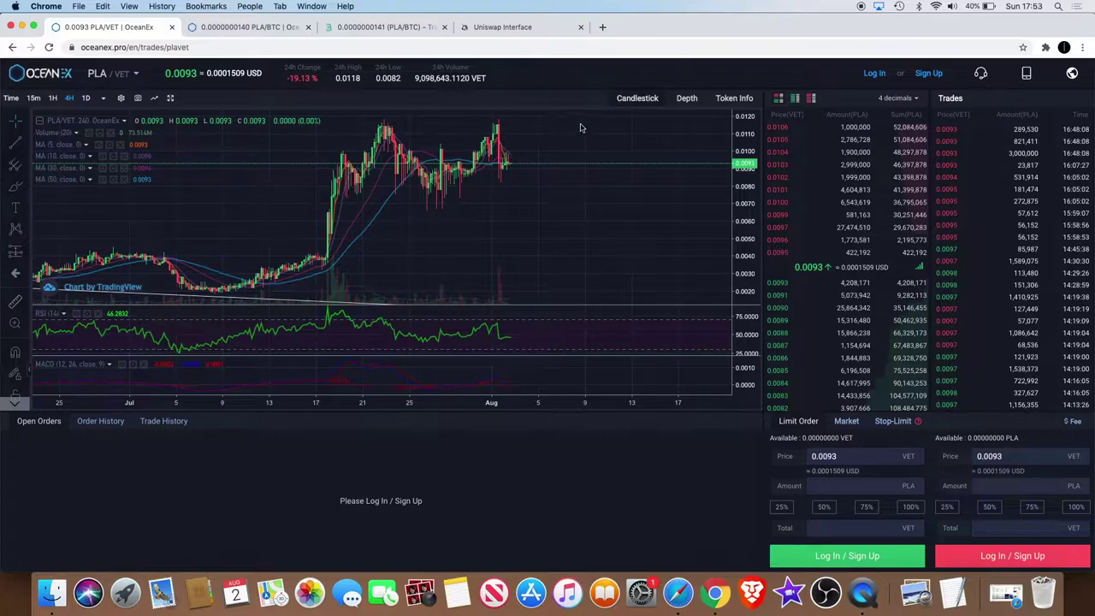
drag(568, 117, 618, 180)
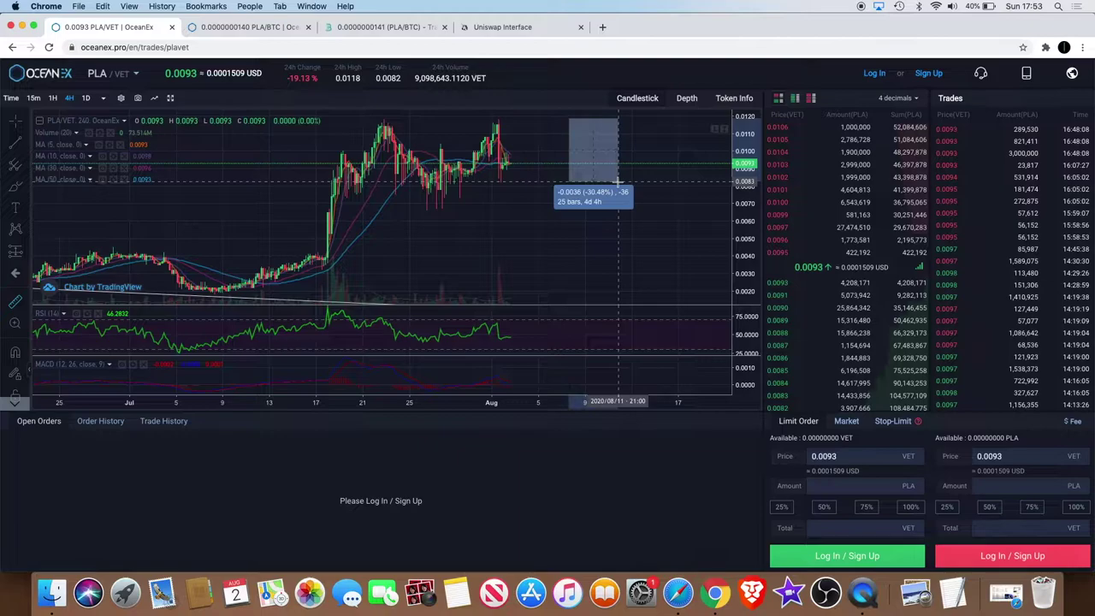
click(361, 31)
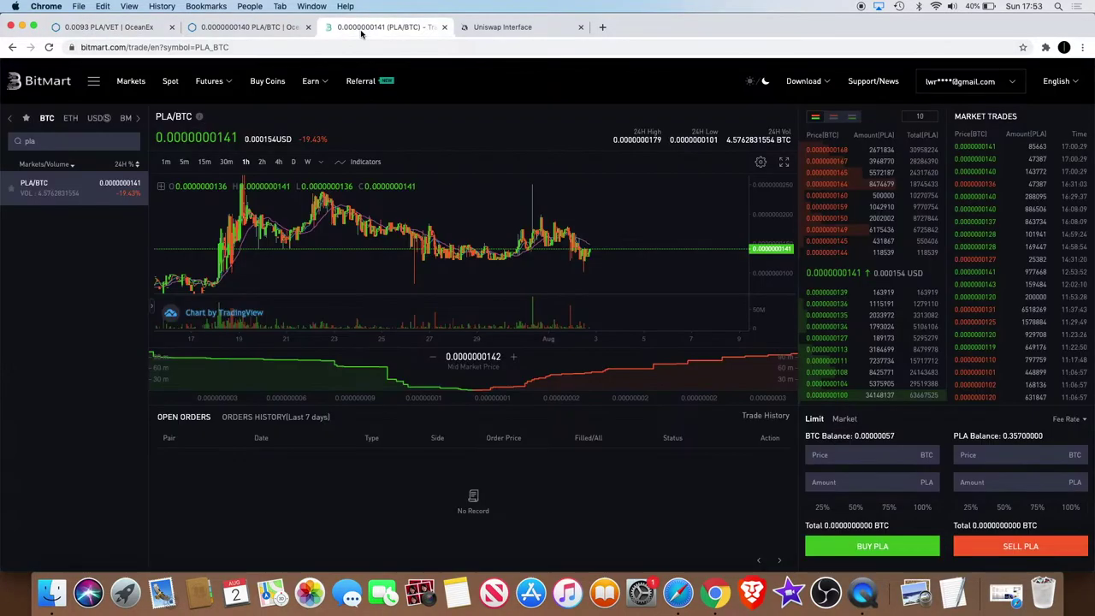
Measure the roughly 29% drop on BitMart's PLA/BTC hourly chart with the price-range tool.
click(152, 310)
click(164, 256)
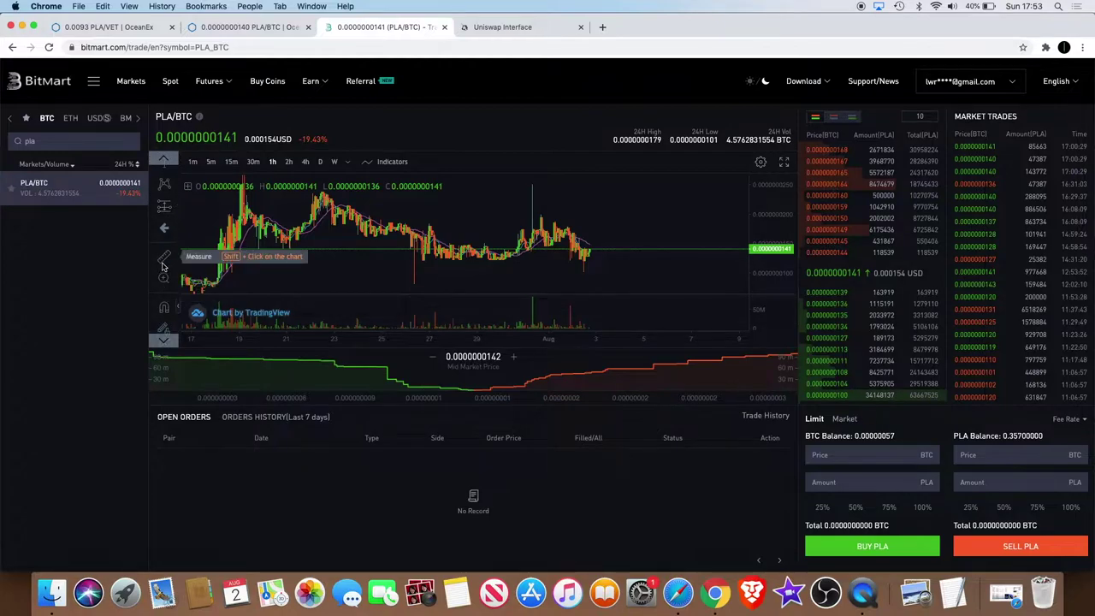
click(619, 214)
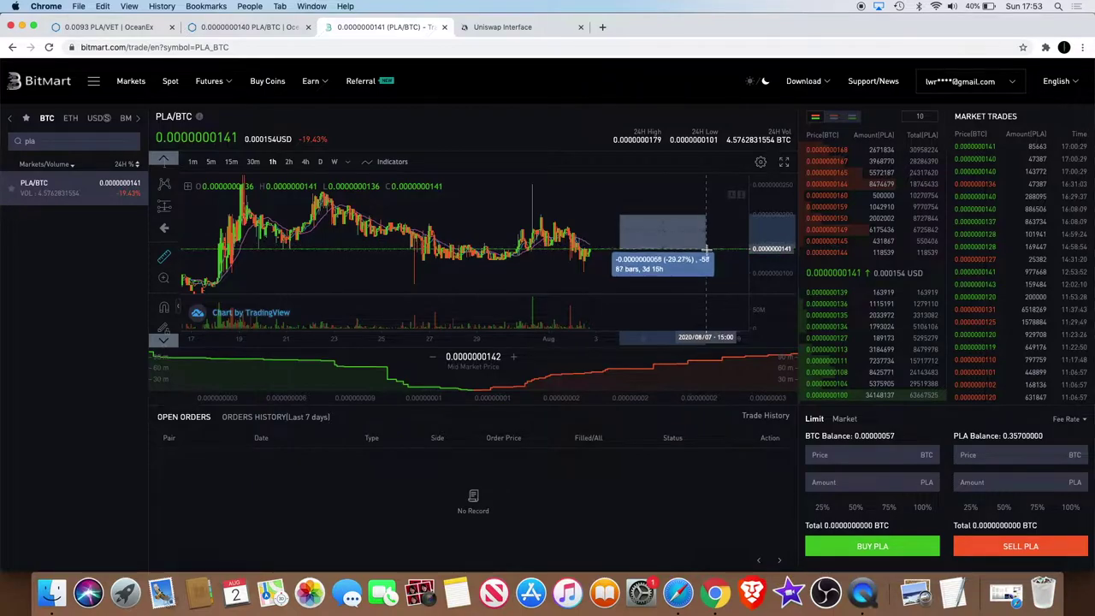
click(707, 248)
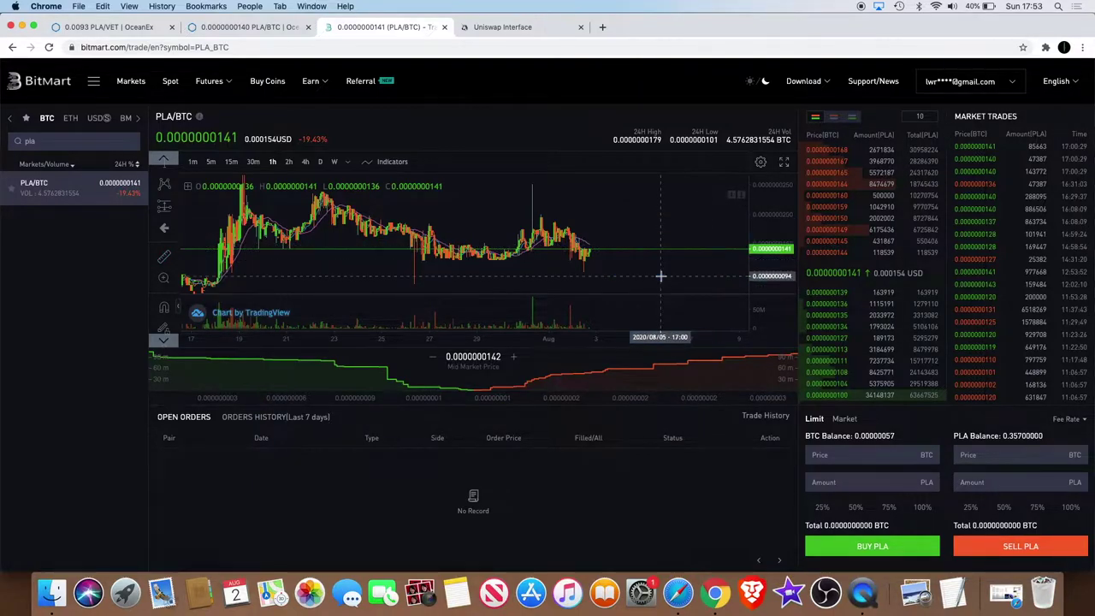
scroll(658, 271, up, 2)
scroll(659, 271, up, 2)
scroll(658, 271, up, 2)
scroll(658, 271, down, 3)
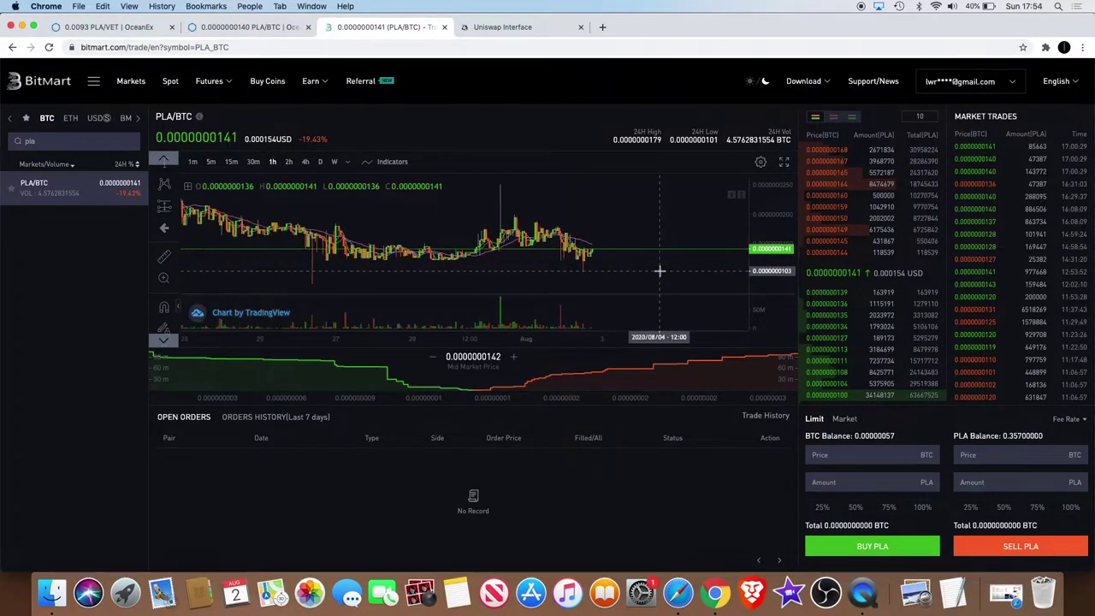
scroll(658, 271, down, 2)
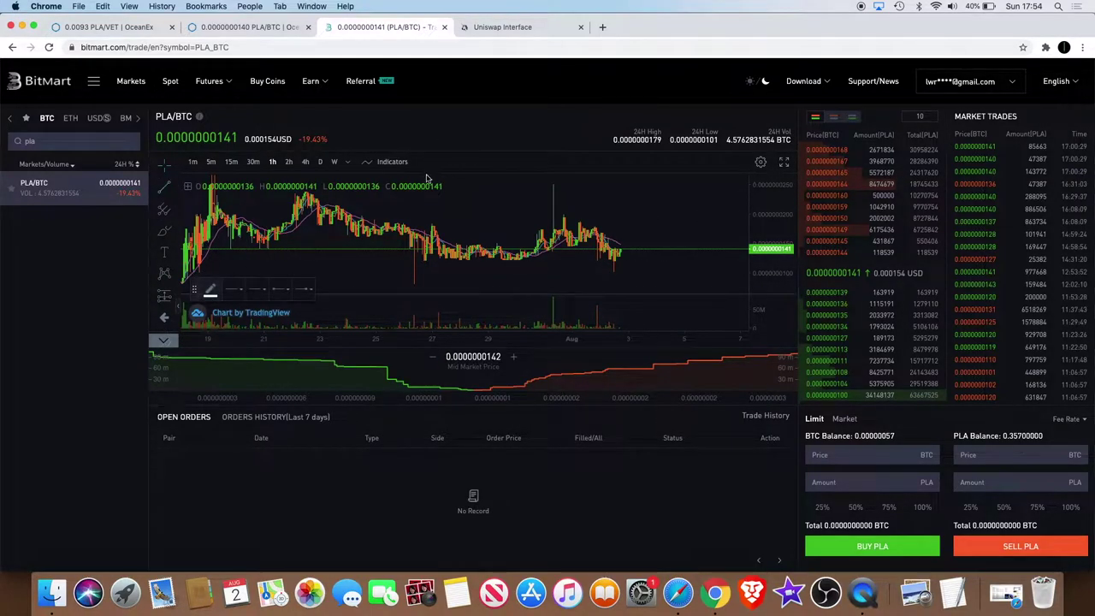
Select the Horizontal Line tool and expand the chart to full screen.
click(174, 190)
click(253, 239)
click(784, 163)
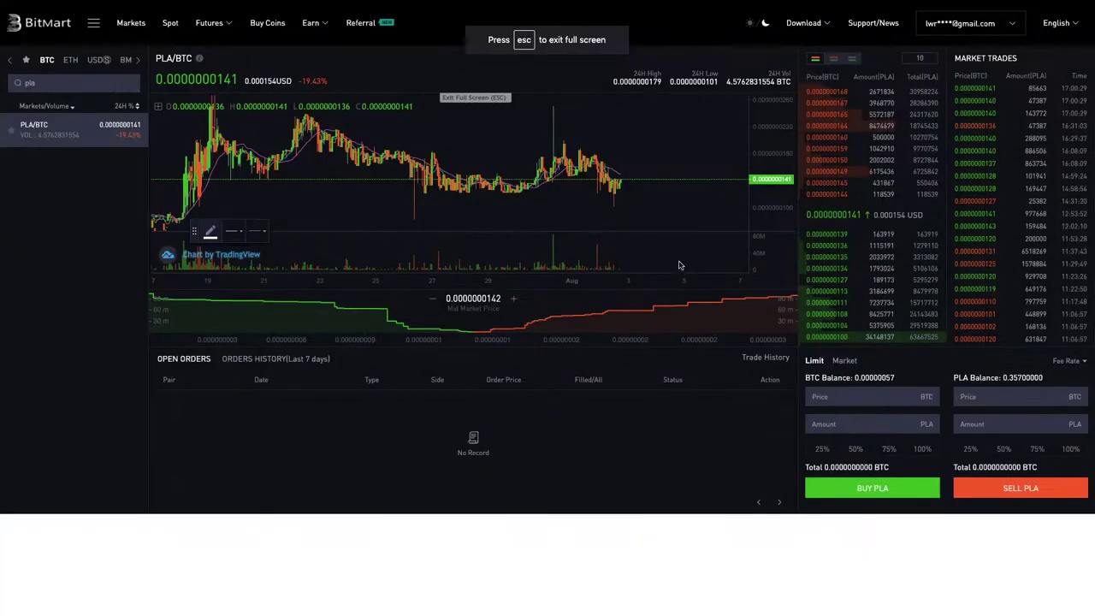
Place a horizontal line near 0.0000000121 at the late-July lows, review it, and exit full screen.
scroll(651, 288, up, 3)
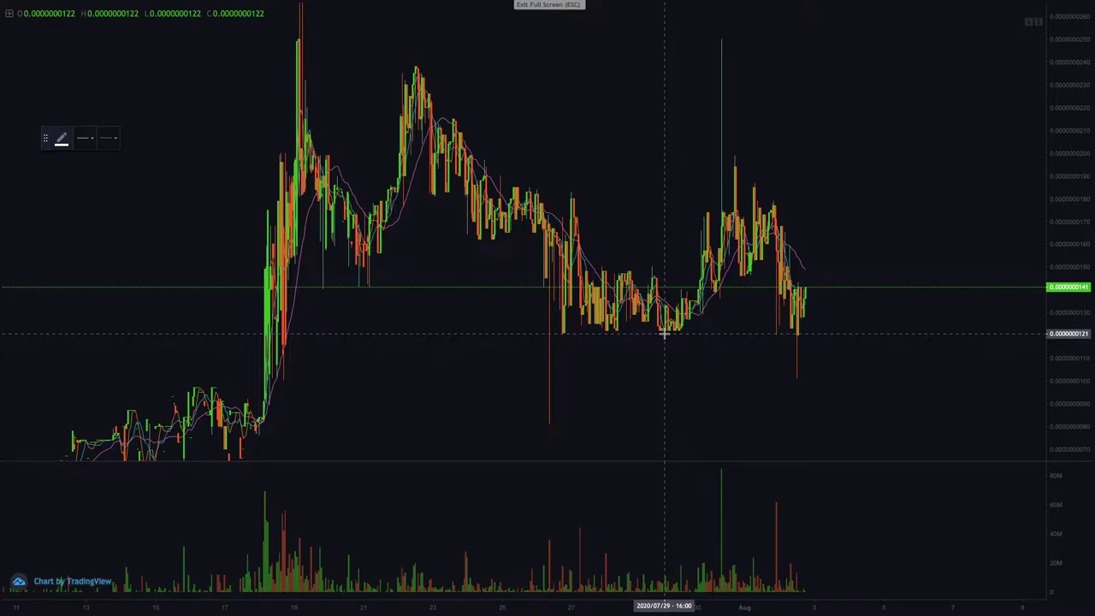
click(664, 333)
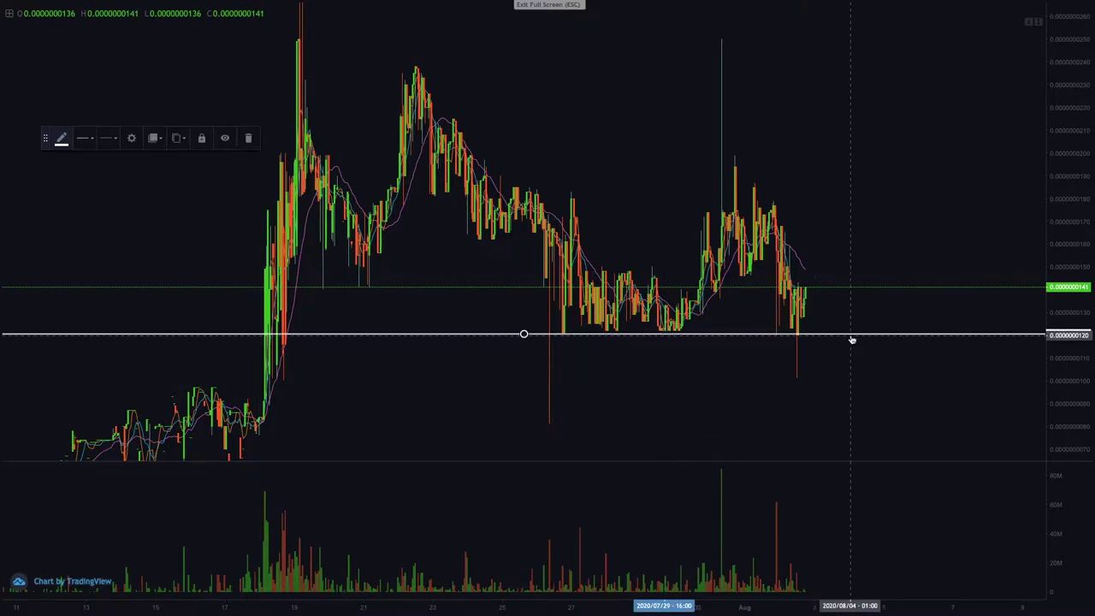
drag(851, 340, 699, 333)
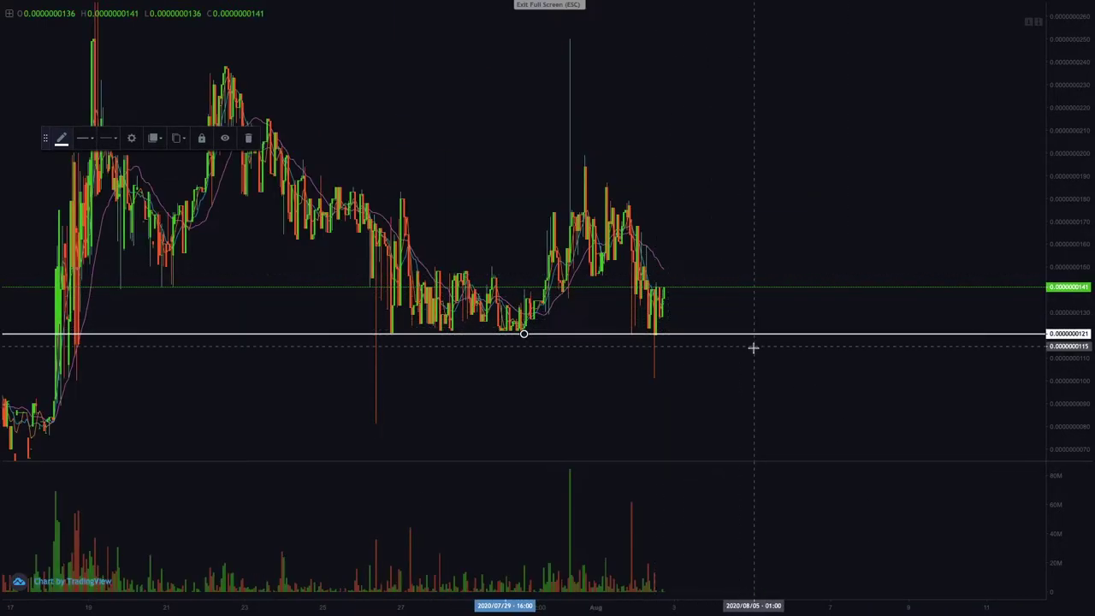
scroll(763, 356, down, 3)
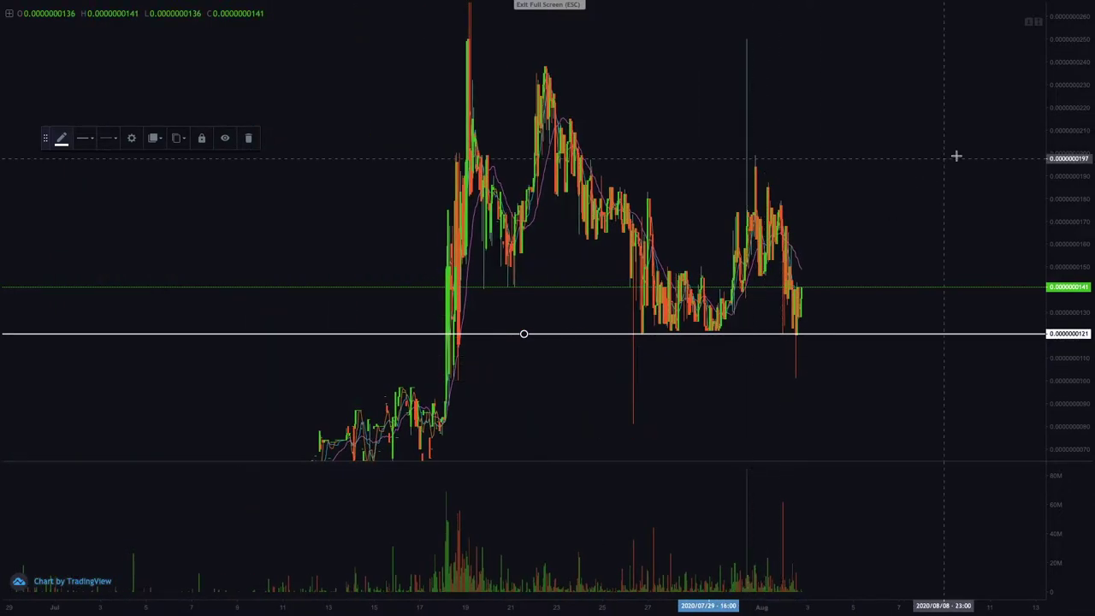
drag(1066, 150, 1066, 257)
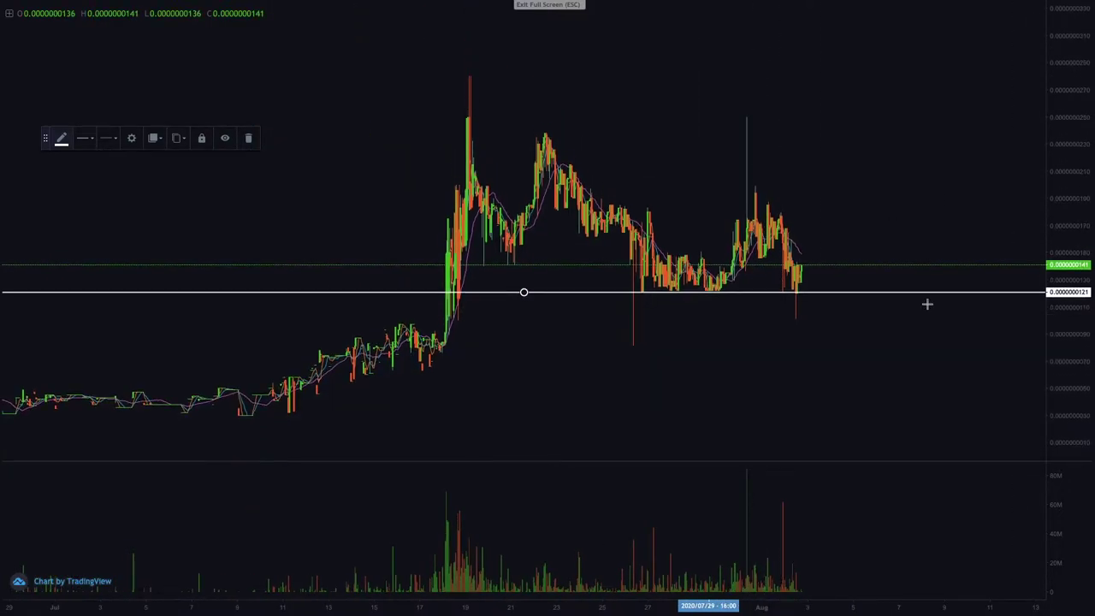
scroll(807, 323, down, 3)
scroll(795, 333, up, 2)
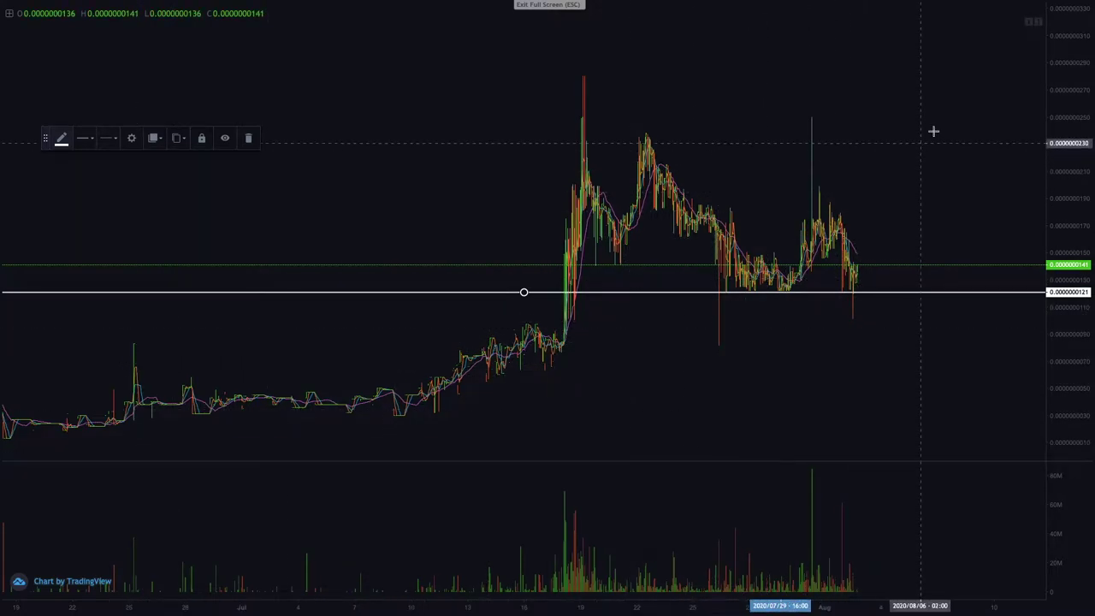
key(Escape)
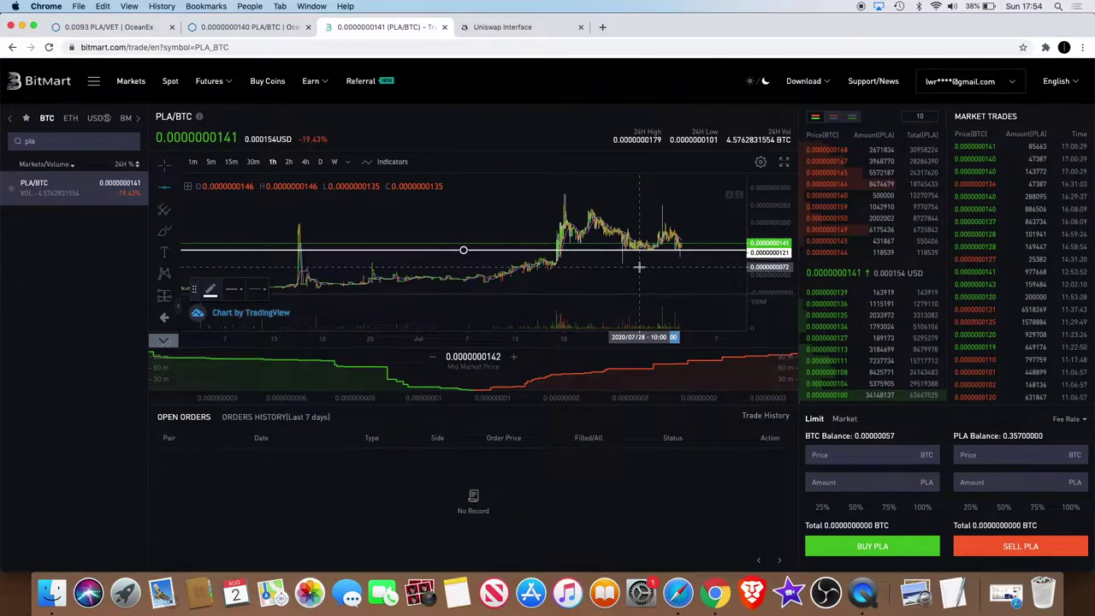
Place a second horizontal line near 0.0000000072 and drag it up to about 0.0000000077.
click(639, 267)
scroll(650, 252, right, 5)
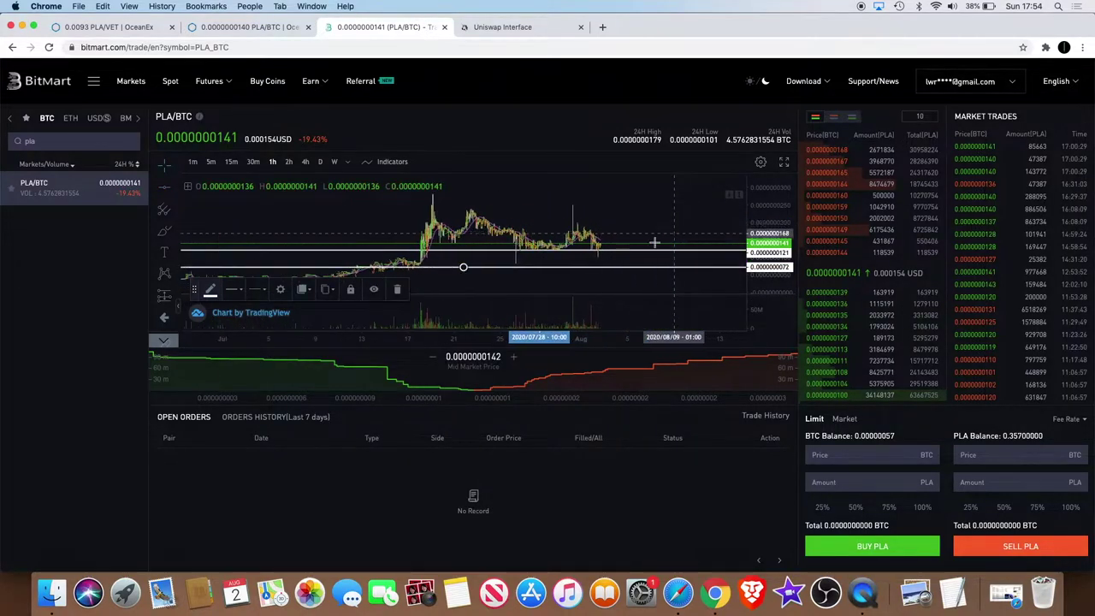
drag(593, 271, 592, 265)
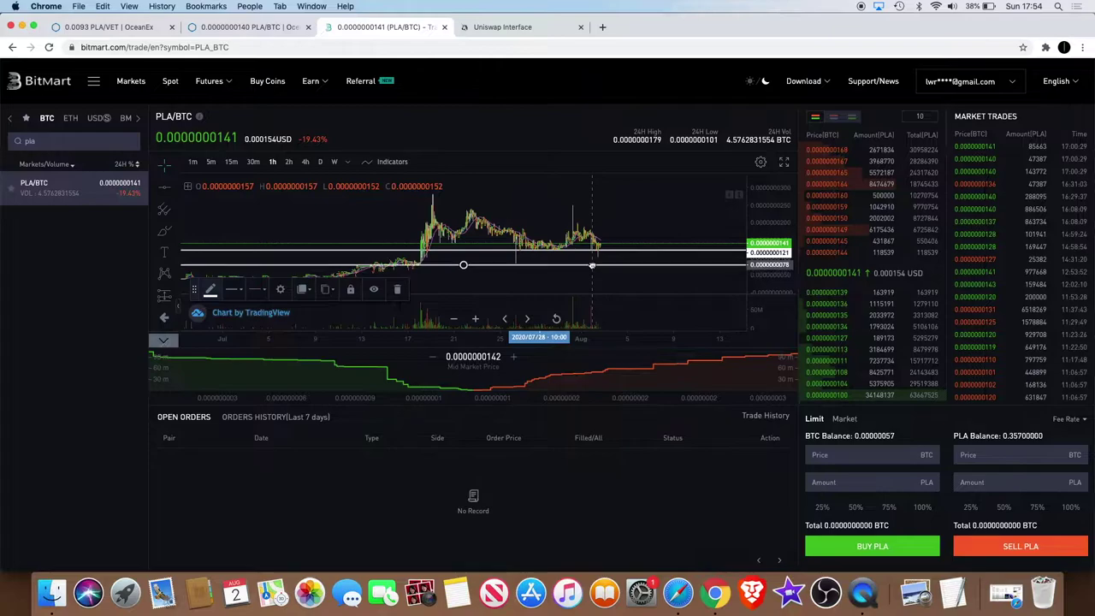
scroll(478, 274, left, 3)
scroll(478, 274, left, 5)
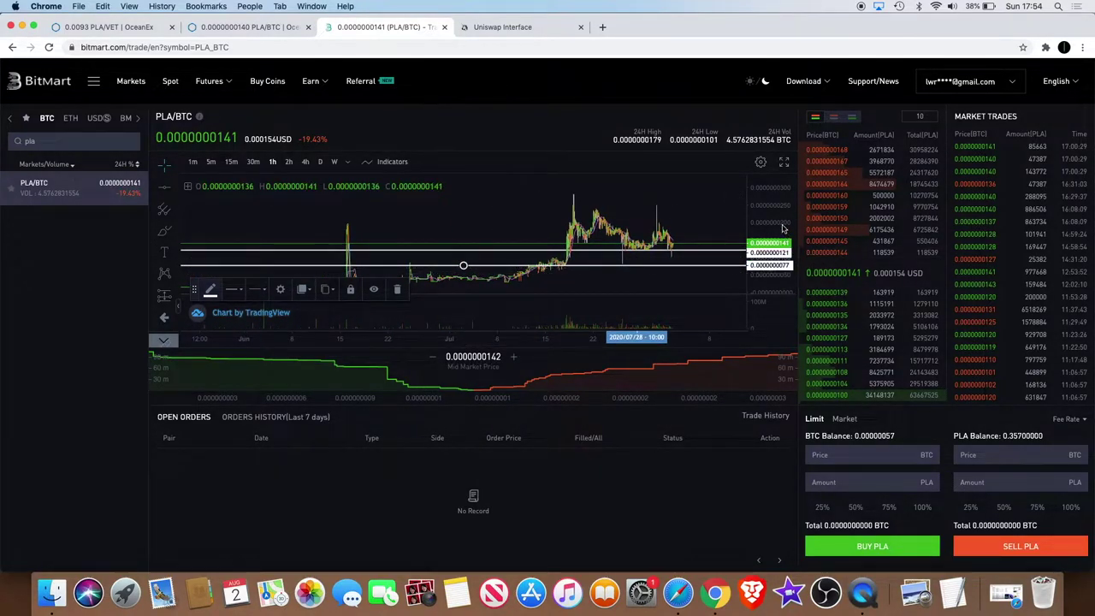
drag(714, 232, 711, 220)
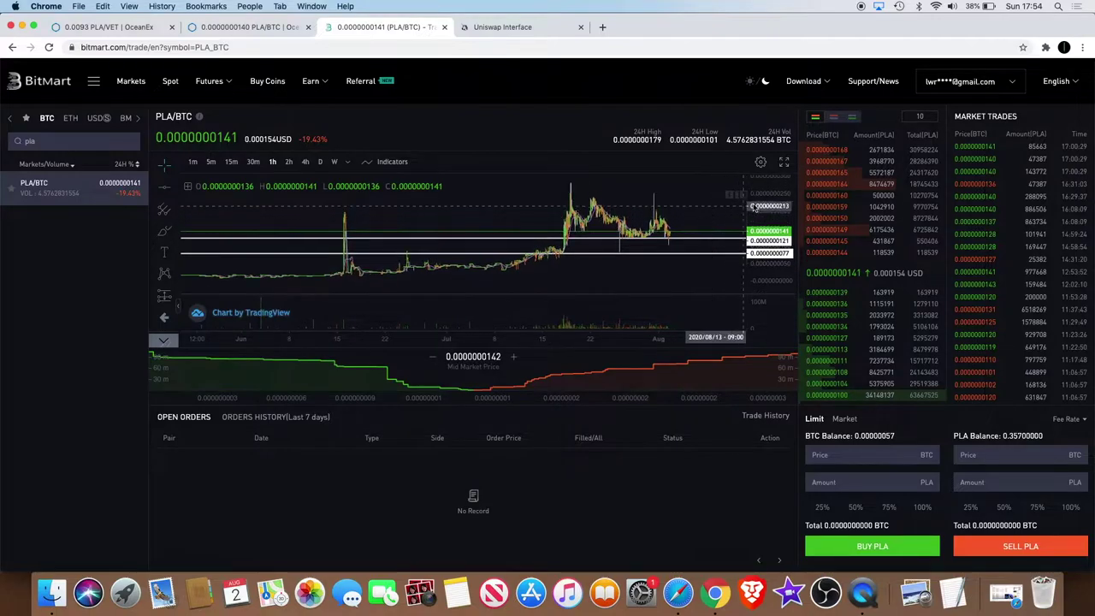
Anchor a Fib Retracement from the 0.0000000029 July 20 low to the 0.0000000281 peak.
click(176, 212)
scroll(215, 282, down, 3)
scroll(218, 291, down, 3)
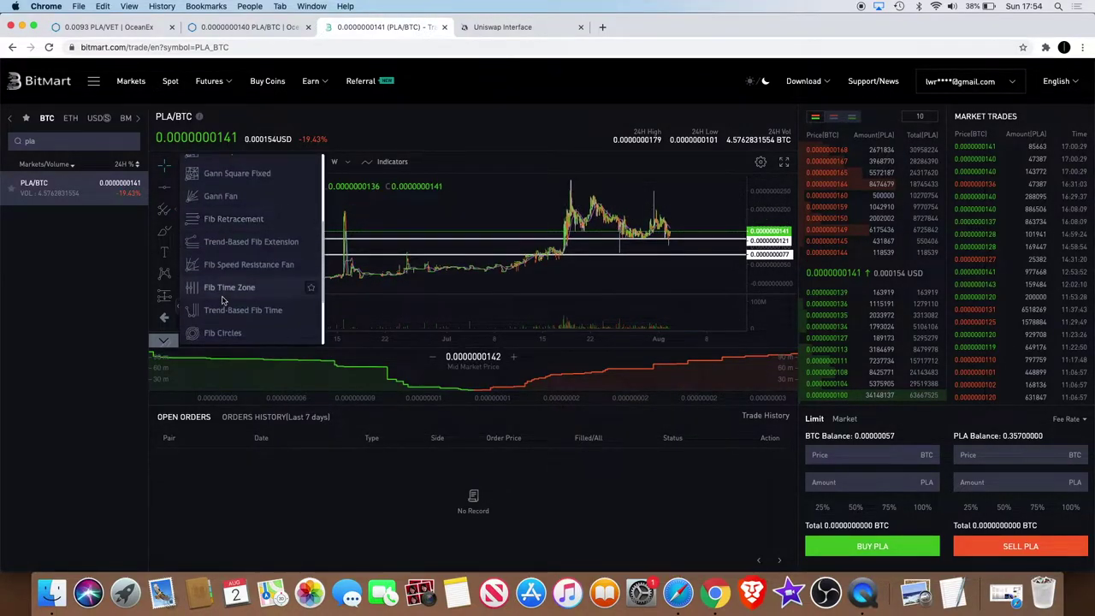
click(234, 219)
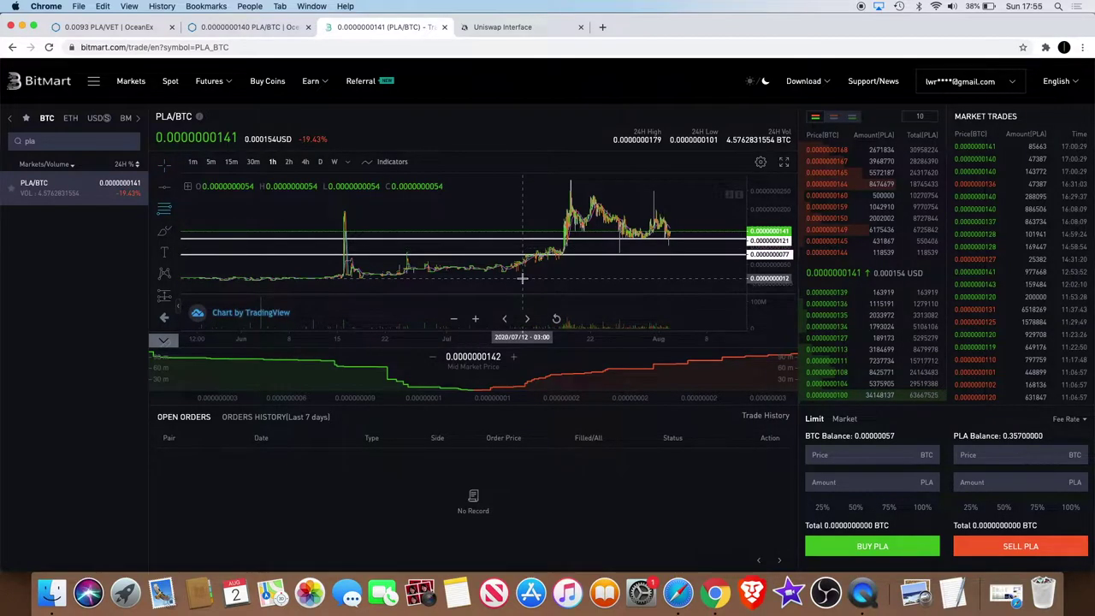
click(575, 272)
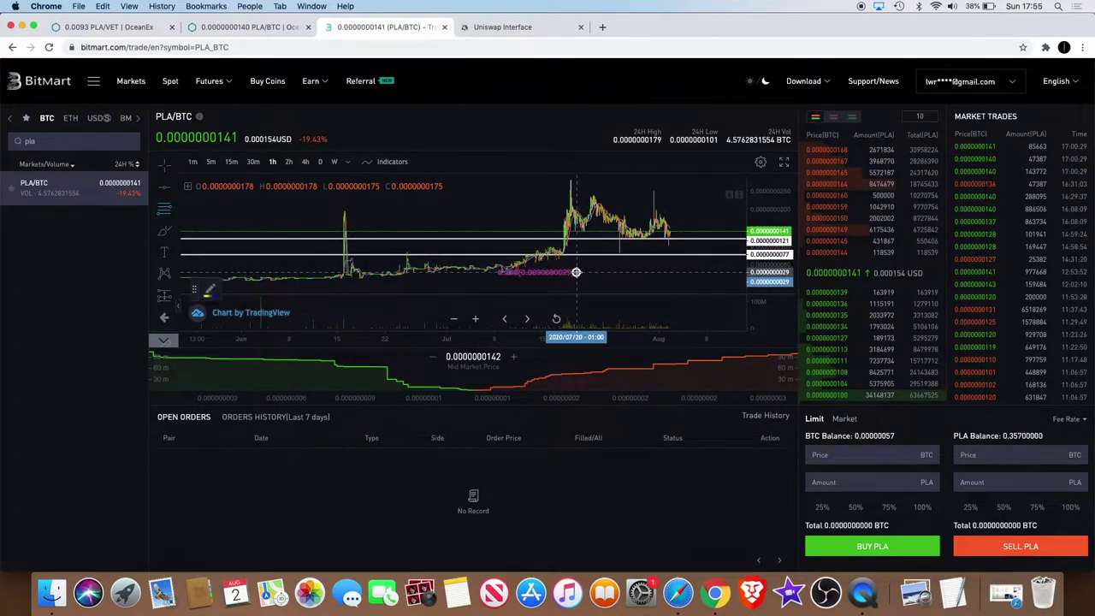
click(710, 179)
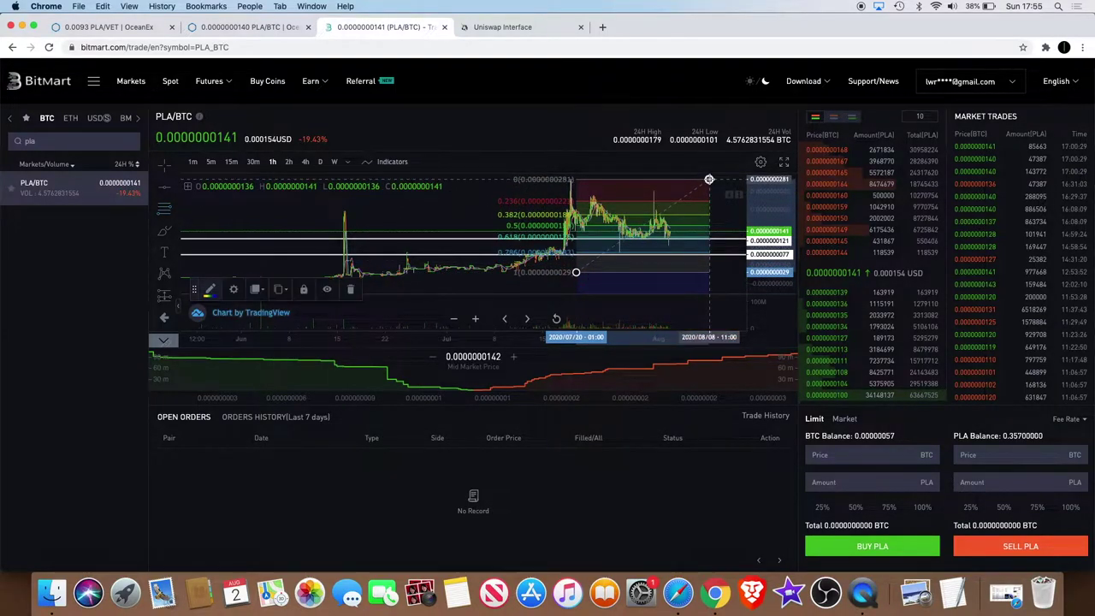
scroll(675, 260, up, 3)
scroll(676, 260, up, 1)
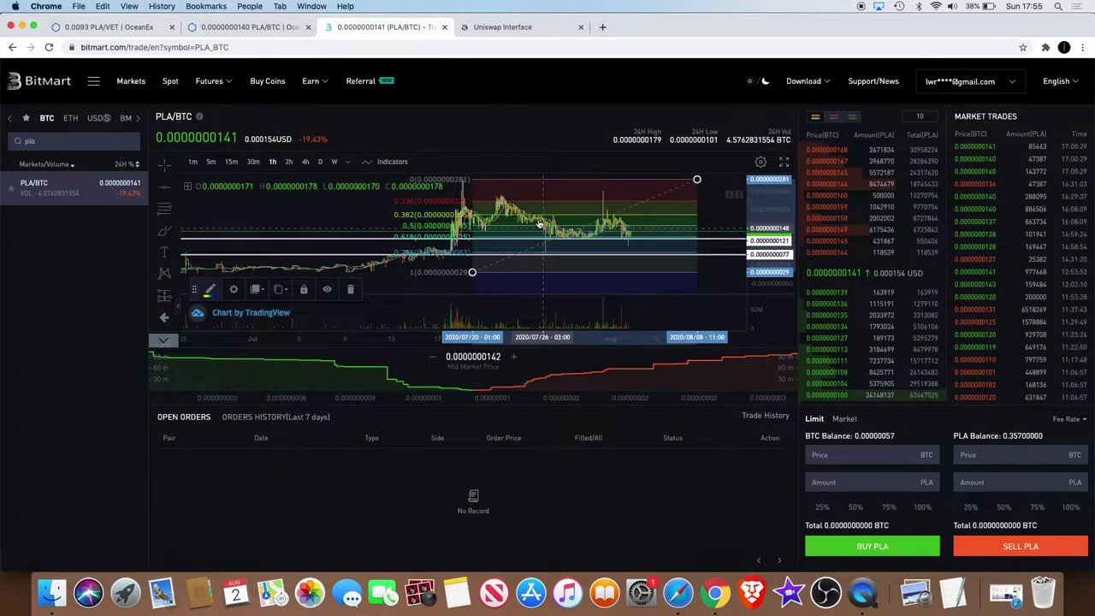
click(784, 163)
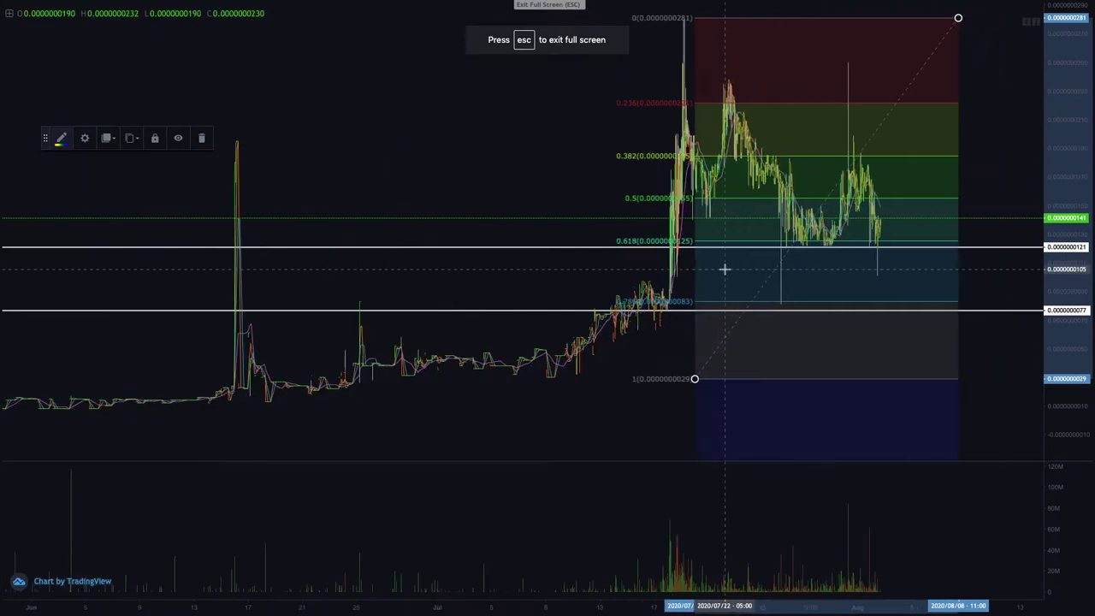
scroll(728, 256, up, 3)
scroll(724, 266, up, 3)
scroll(723, 272, down, 3)
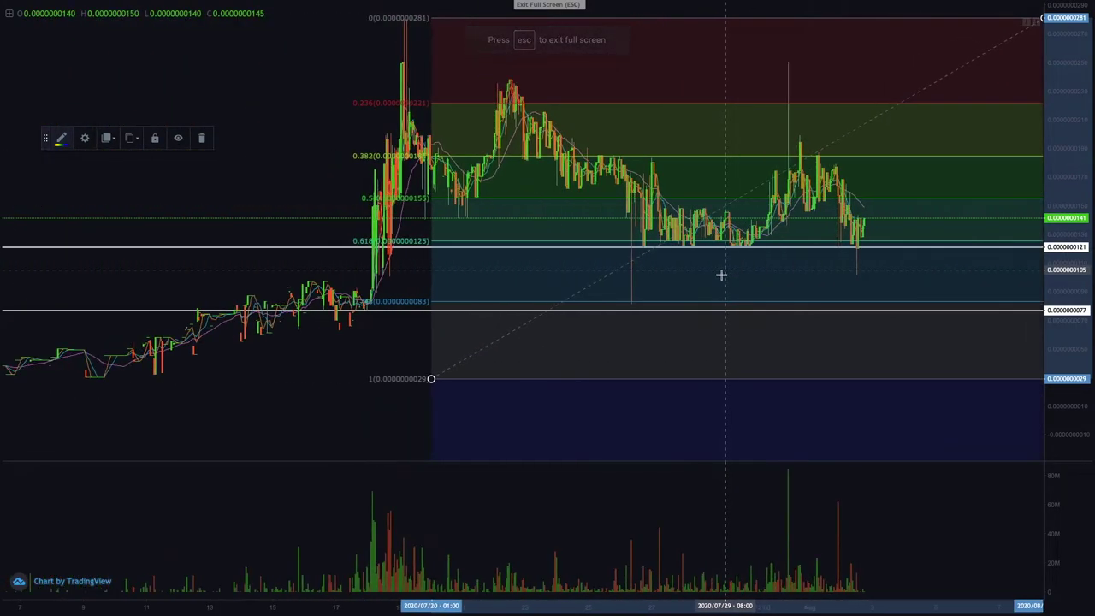
scroll(676, 285, down, 1)
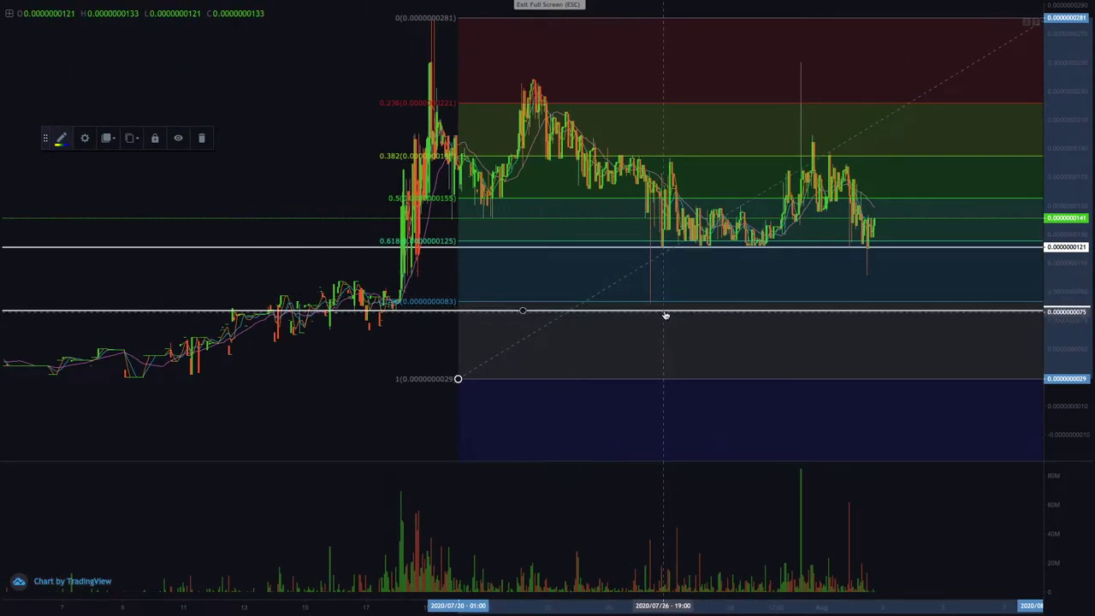
click(643, 198)
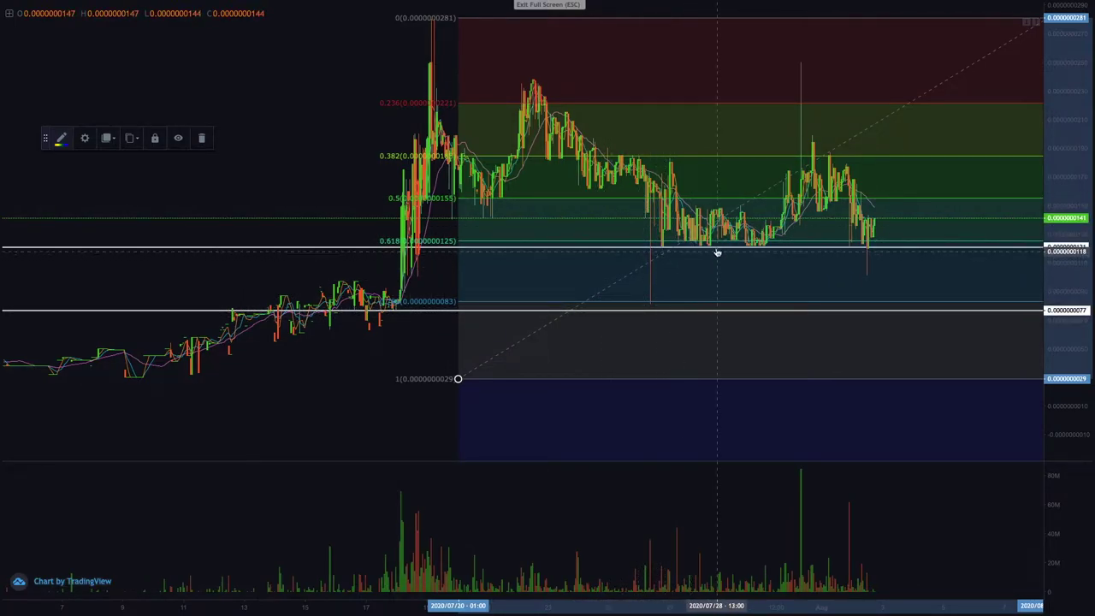
scroll(684, 235, right, 5)
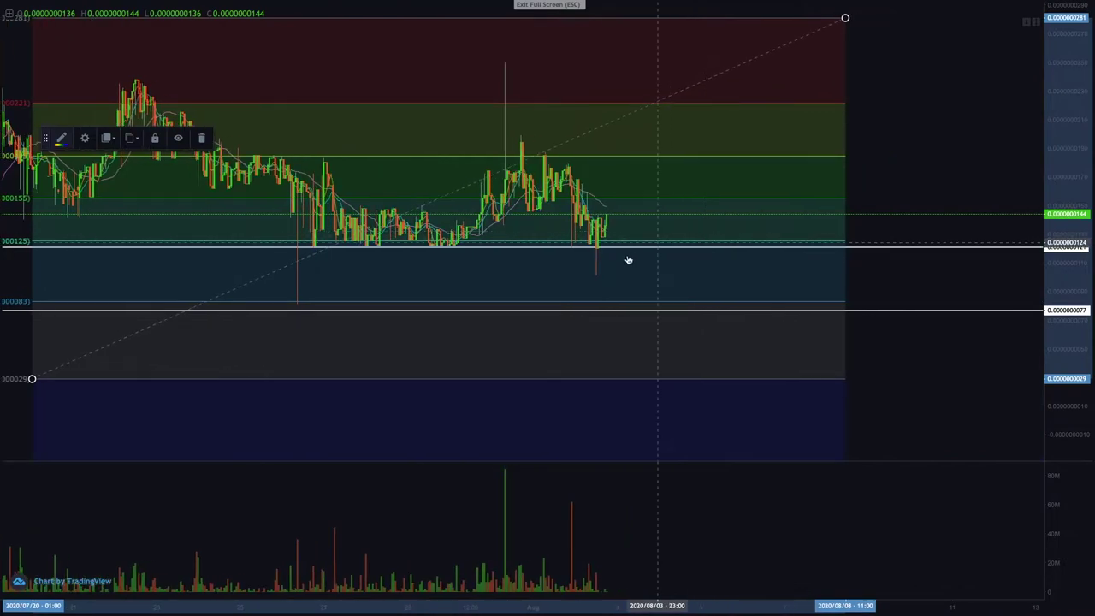
scroll(628, 256, left, 2)
scroll(627, 255, down, 2)
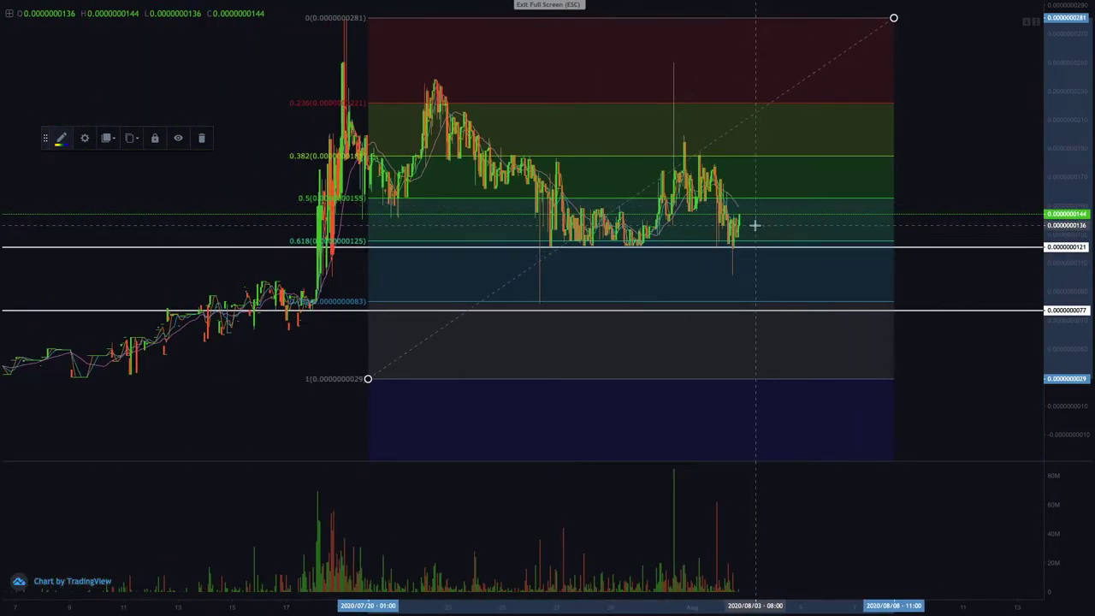
scroll(550, 243, down, 3)
scroll(550, 241, up, 5)
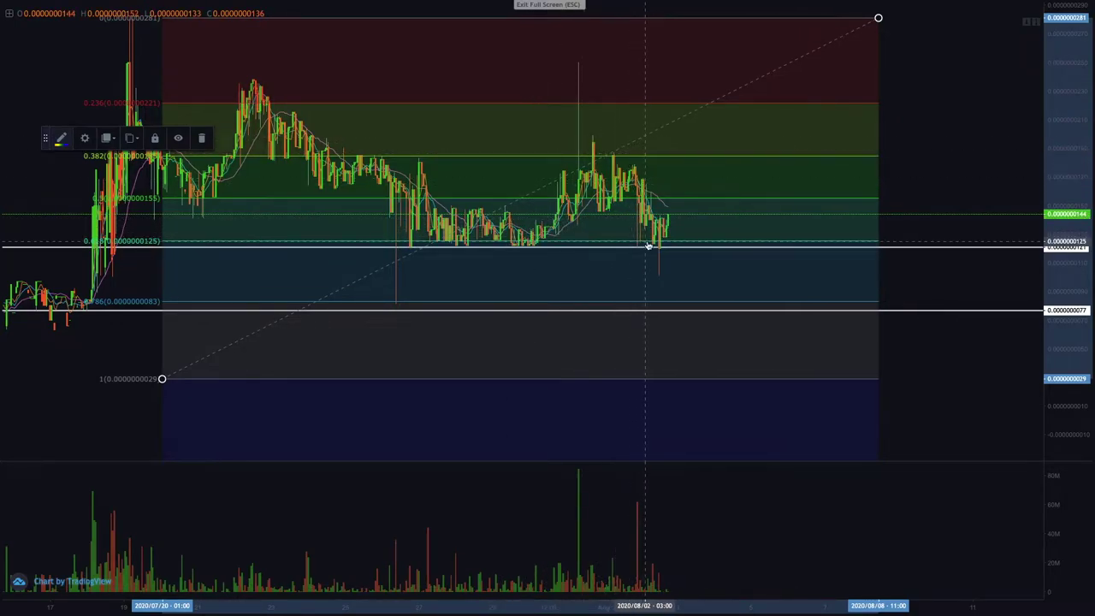
scroll(744, 214, down, 2)
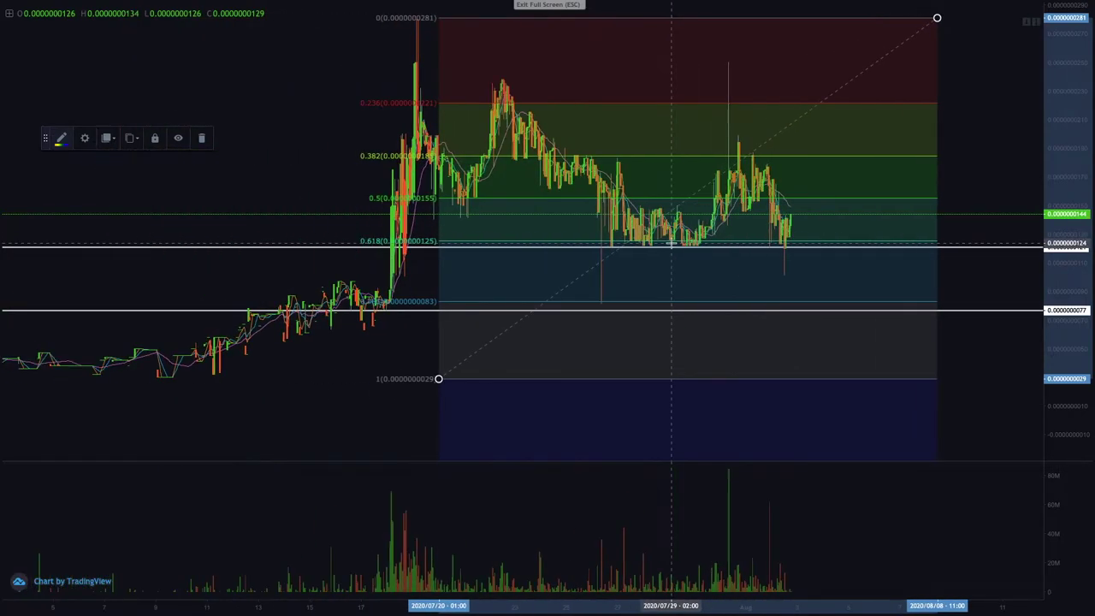
scroll(822, 186, down, 1)
drag(821, 185, 622, 258)
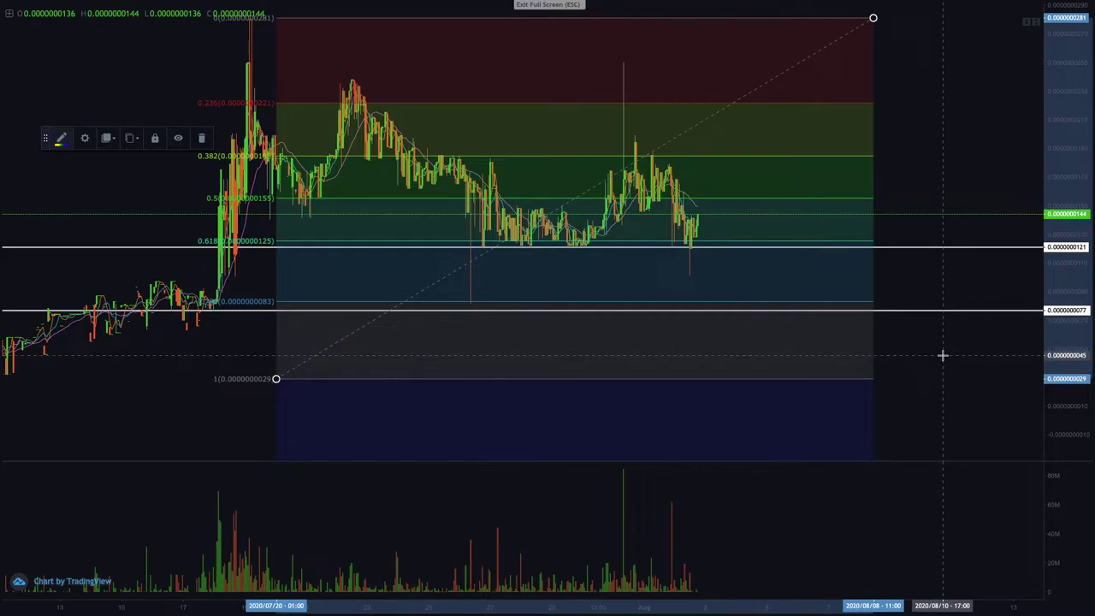
key(Escape)
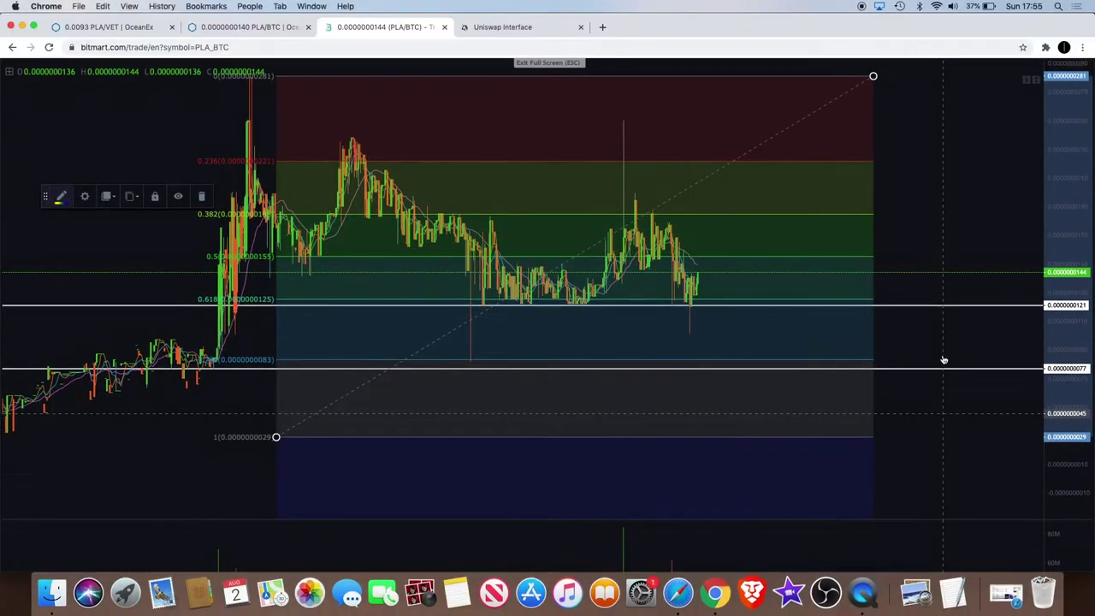
Place a horizontal line near 0.0000000083 BTC, below the existing 0.0000000117 level.
scroll(669, 273, down, 3)
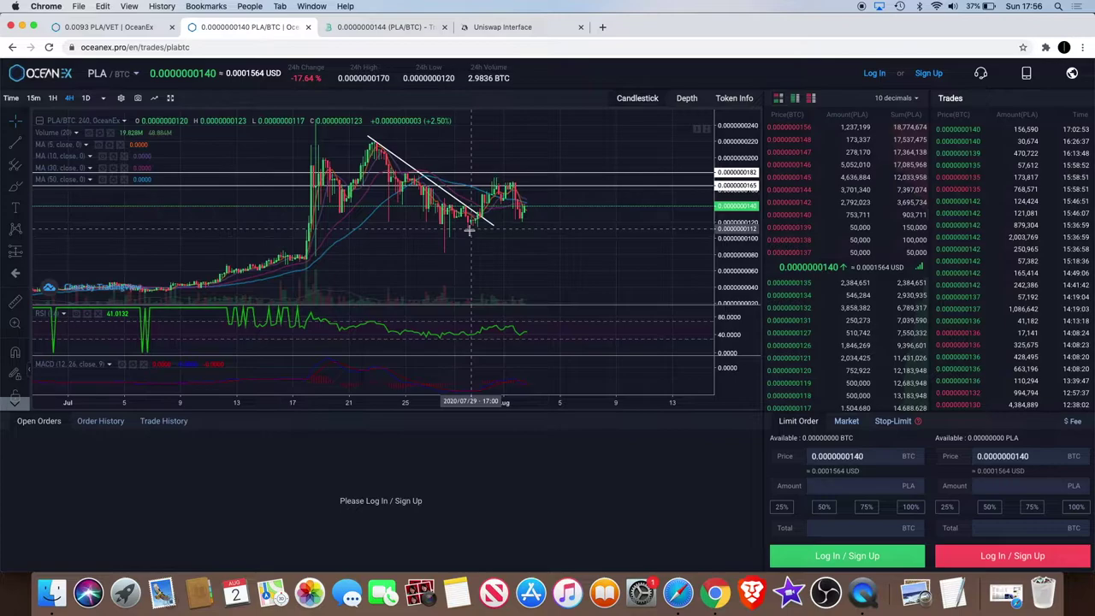
click(26, 147)
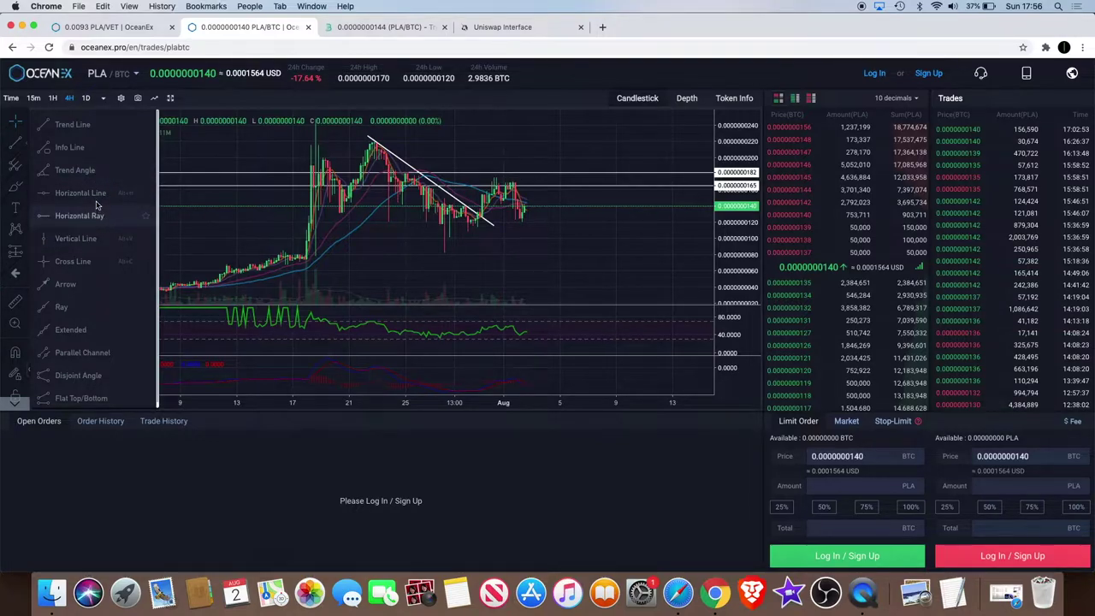
click(93, 195)
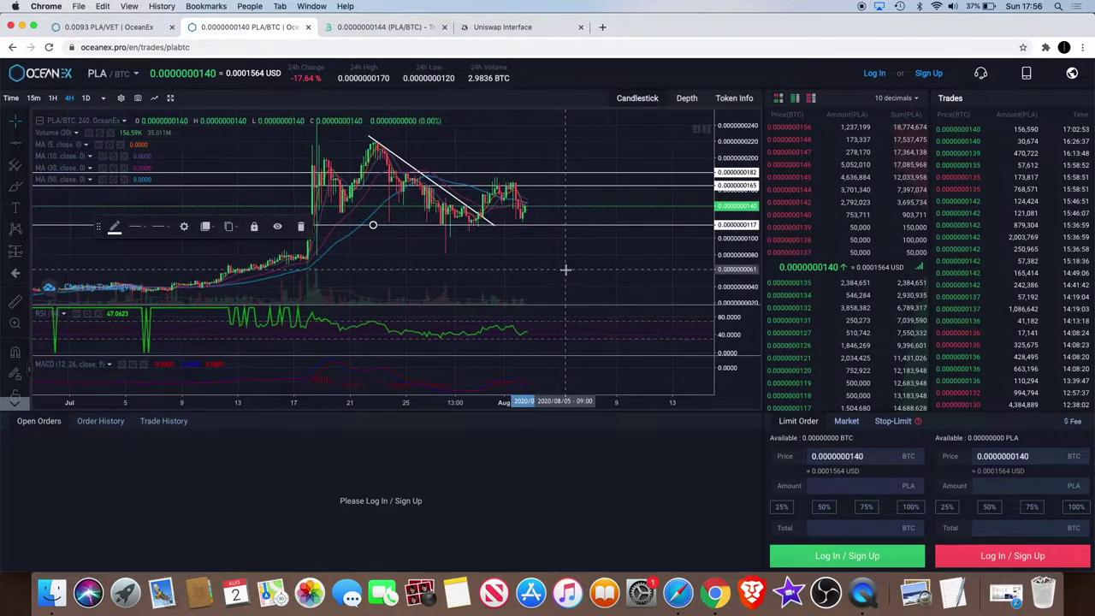
scroll(565, 270, down, 2)
scroll(565, 270, down, 2)
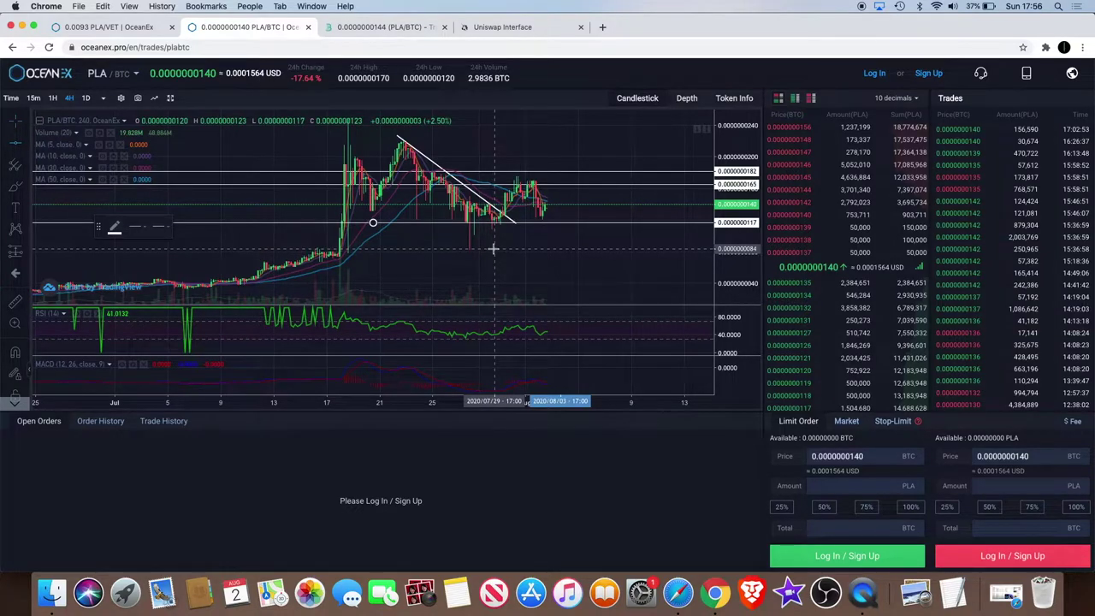
click(492, 249)
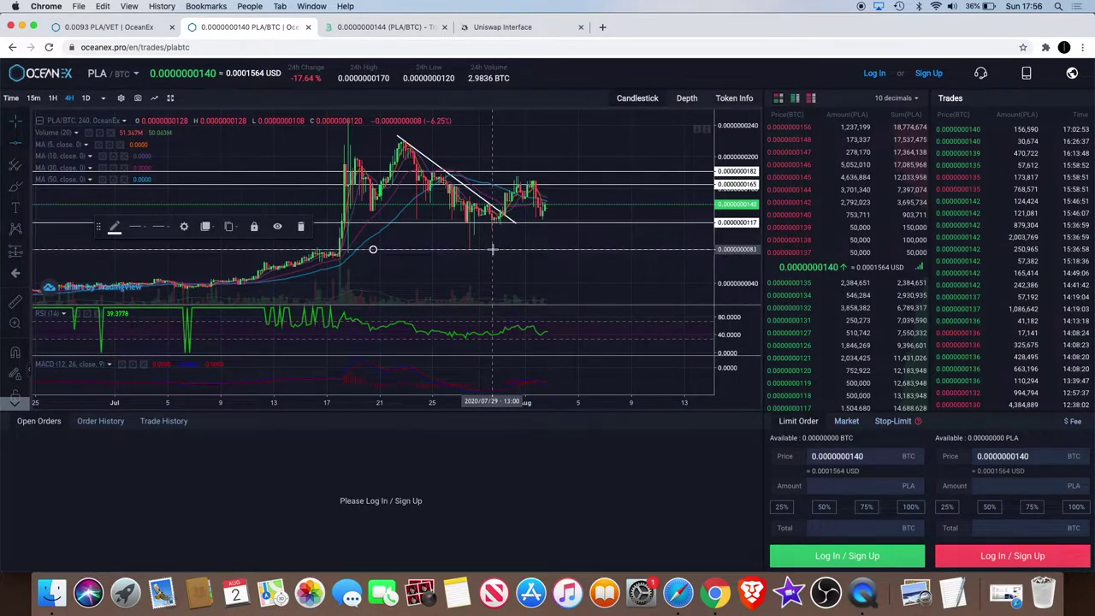
mouse_move(64, 168)
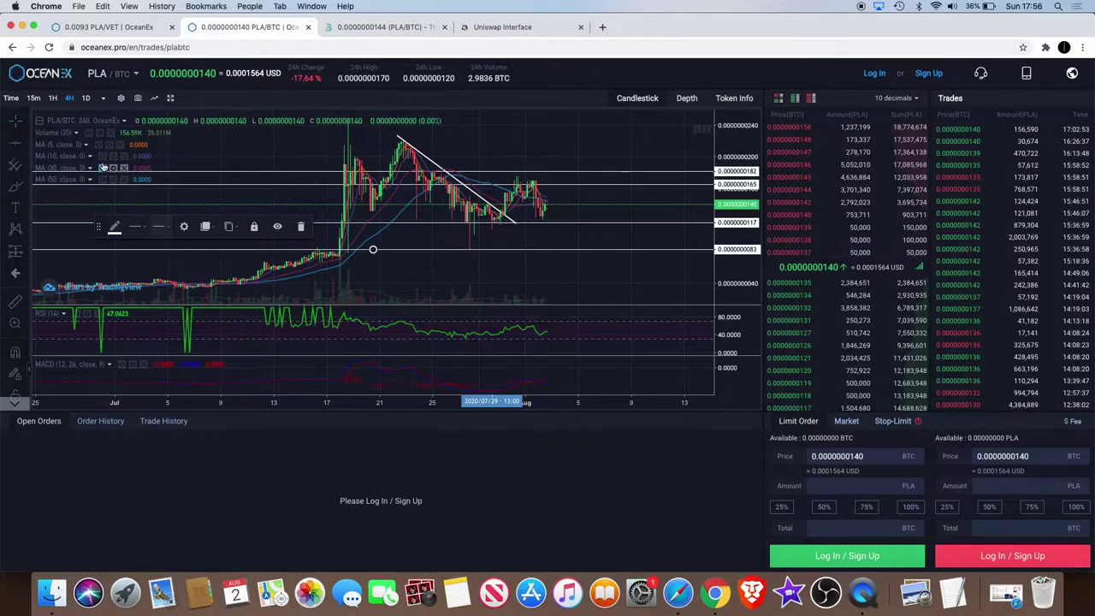
Draw a Fib Retracement over the rally from about 0.0000000249 down to 0.0000000039.
click(27, 168)
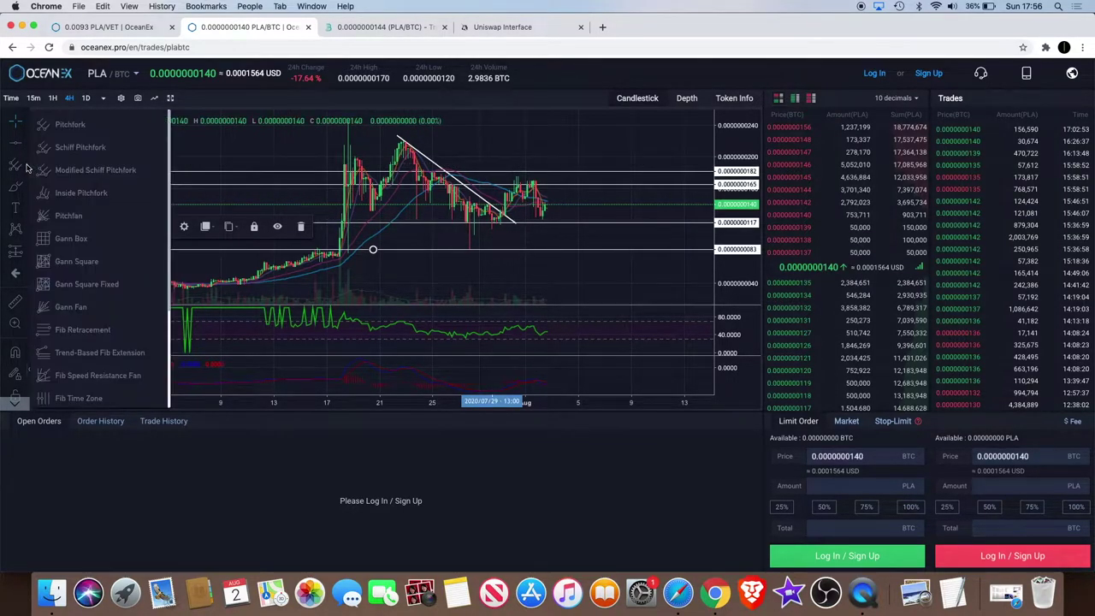
click(90, 329)
scroll(462, 167, down, 3)
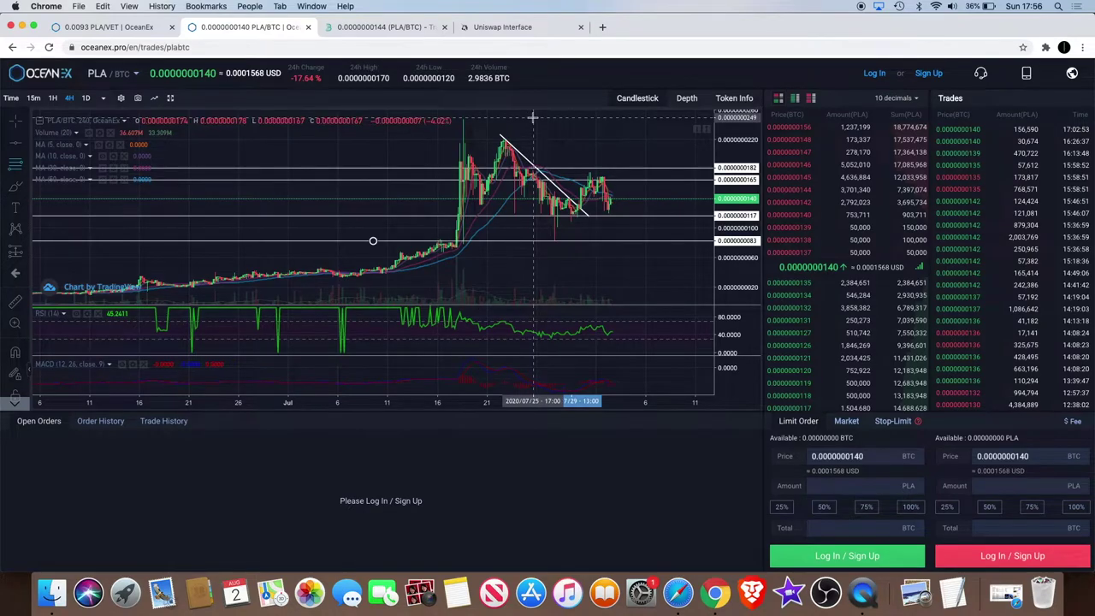
click(466, 118)
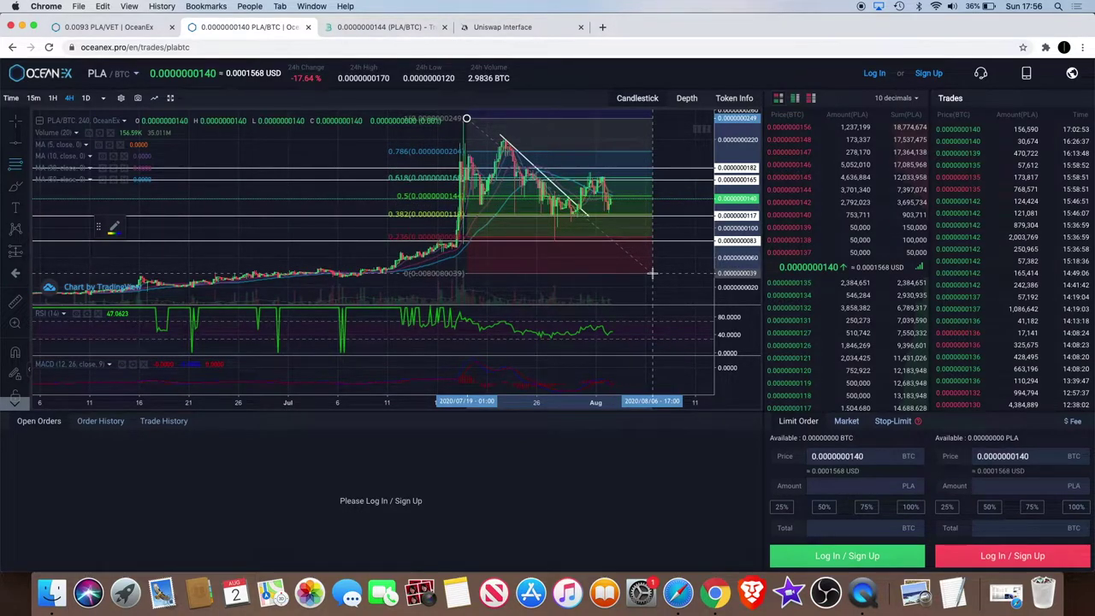
click(652, 274)
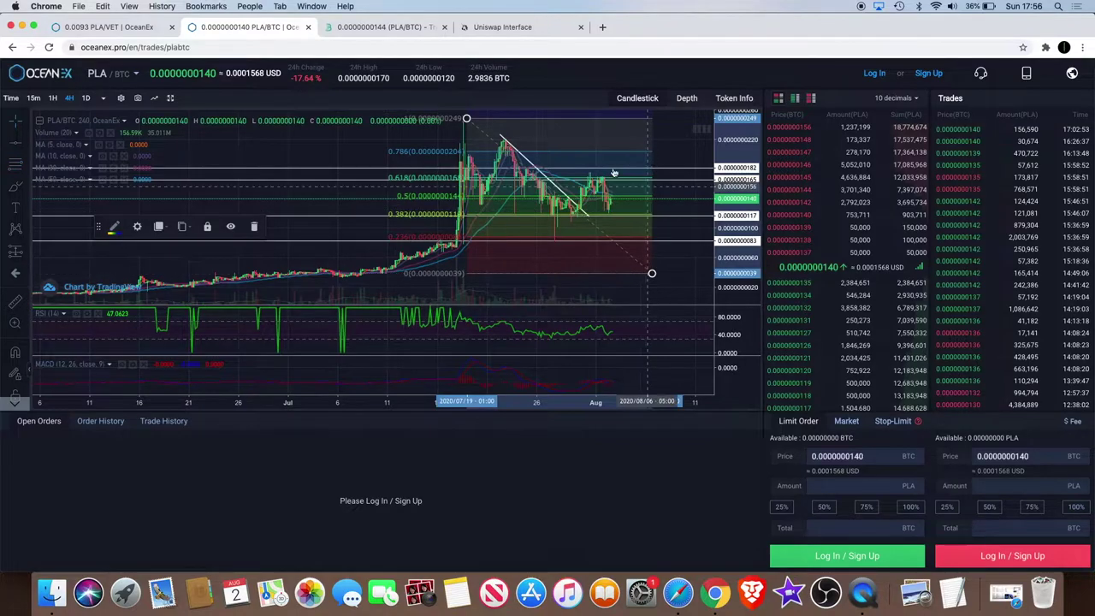
scroll(530, 159, up, 2)
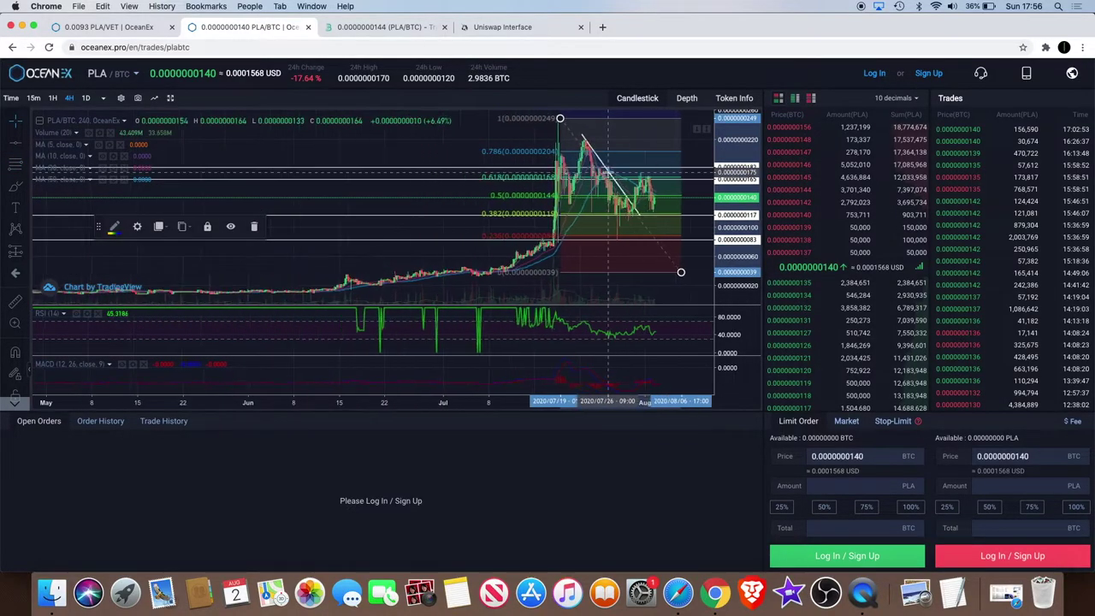
scroll(514, 159, up, 2)
scroll(498, 160, up, 2)
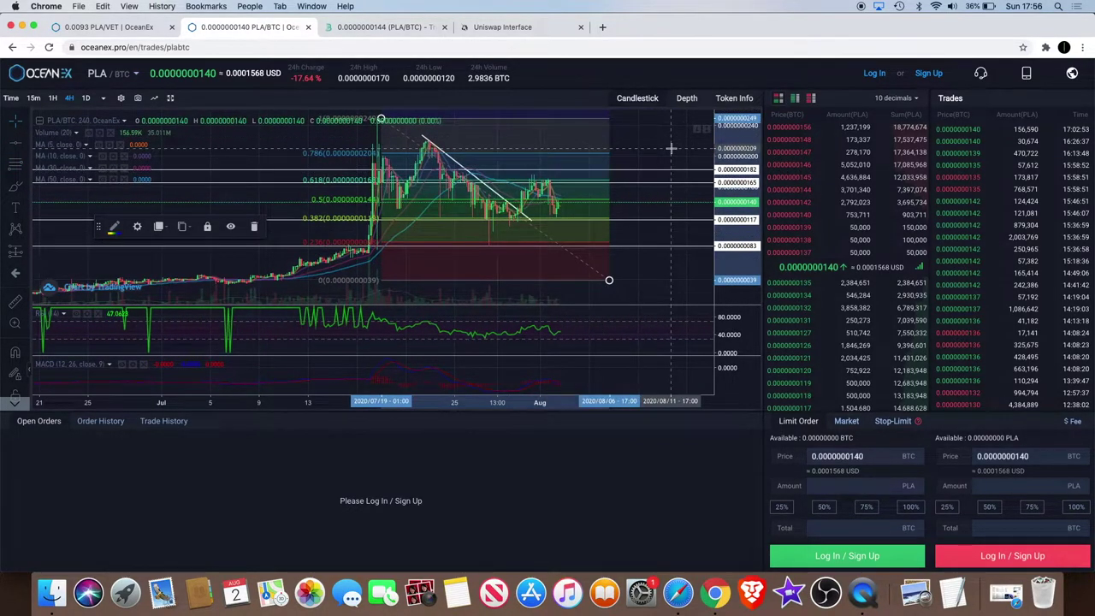
Select the Fibonacci retracement and delete it with the trash icon.
click(620, 156)
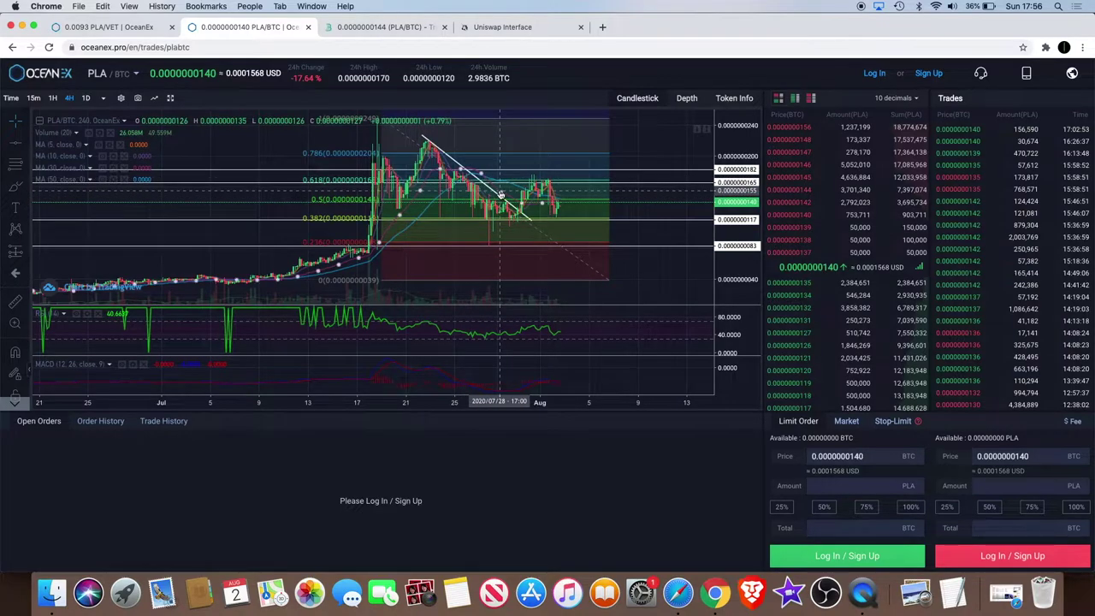
click(536, 281)
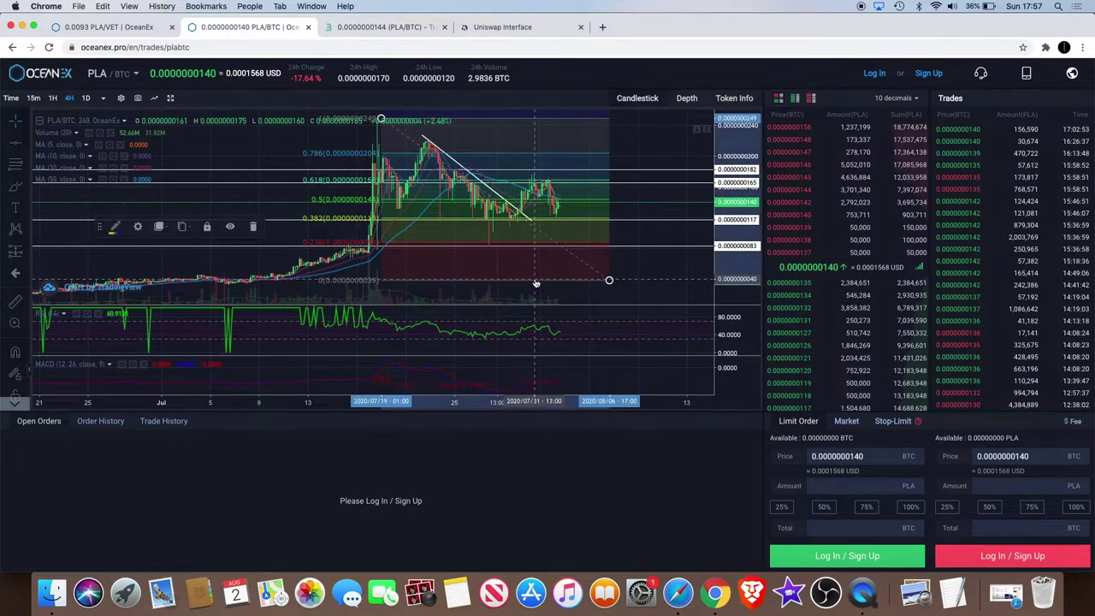
click(254, 226)
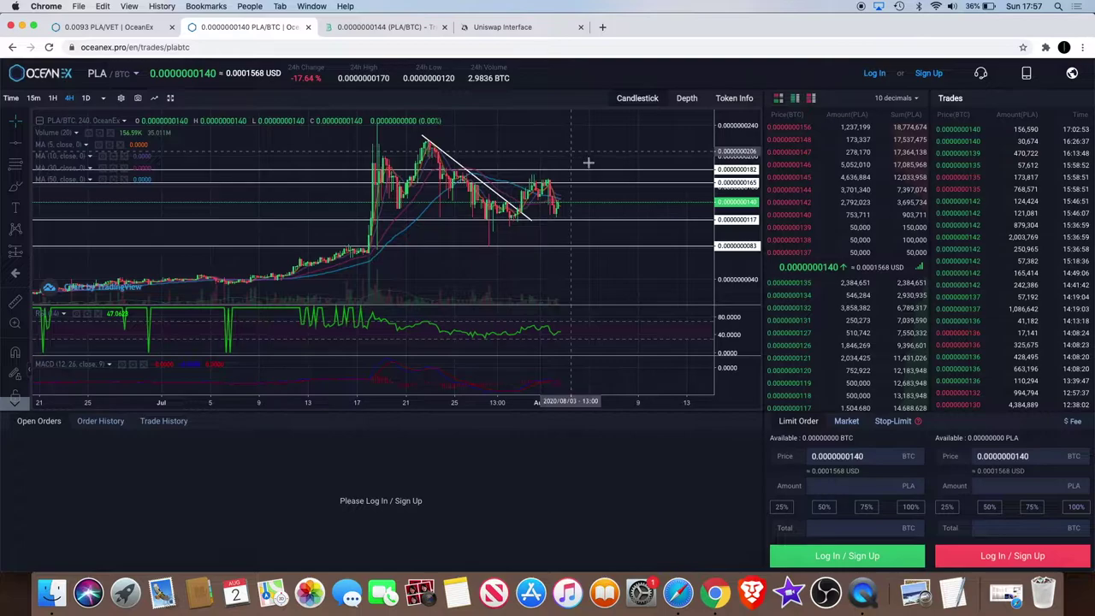
Zoom into the July rally on the OceanEx PLA/BTC chart.
scroll(590, 165, up, 2)
scroll(593, 167, up, 2)
scroll(596, 171, up, 2)
scroll(598, 174, up, 2)
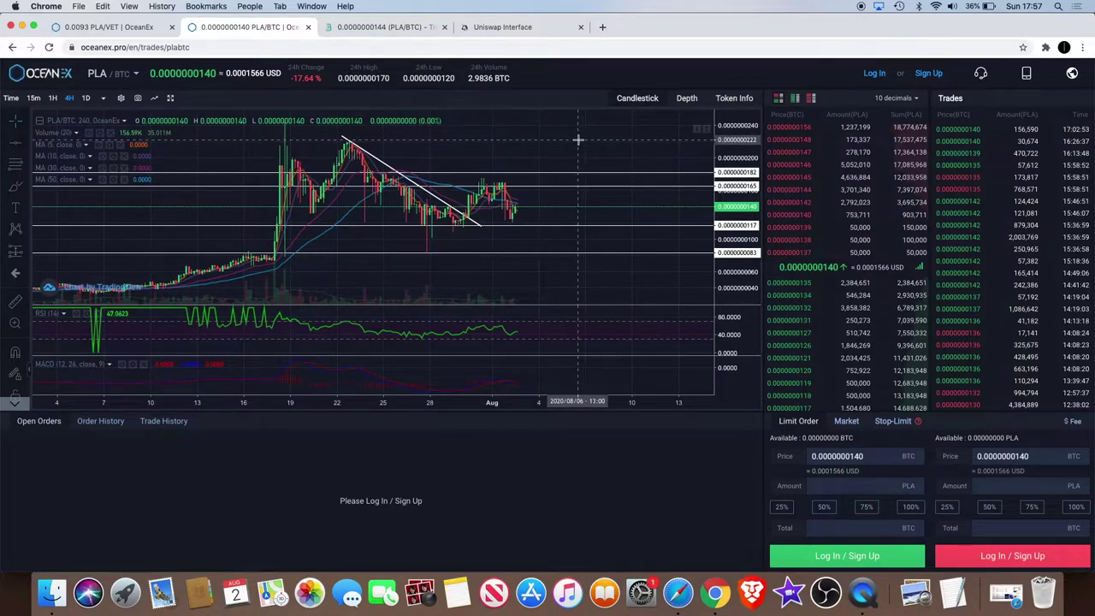
Zoom back out, then switch to the BitMart PLA/BTC tab.
scroll(578, 139, down, 2)
scroll(579, 139, down, 1)
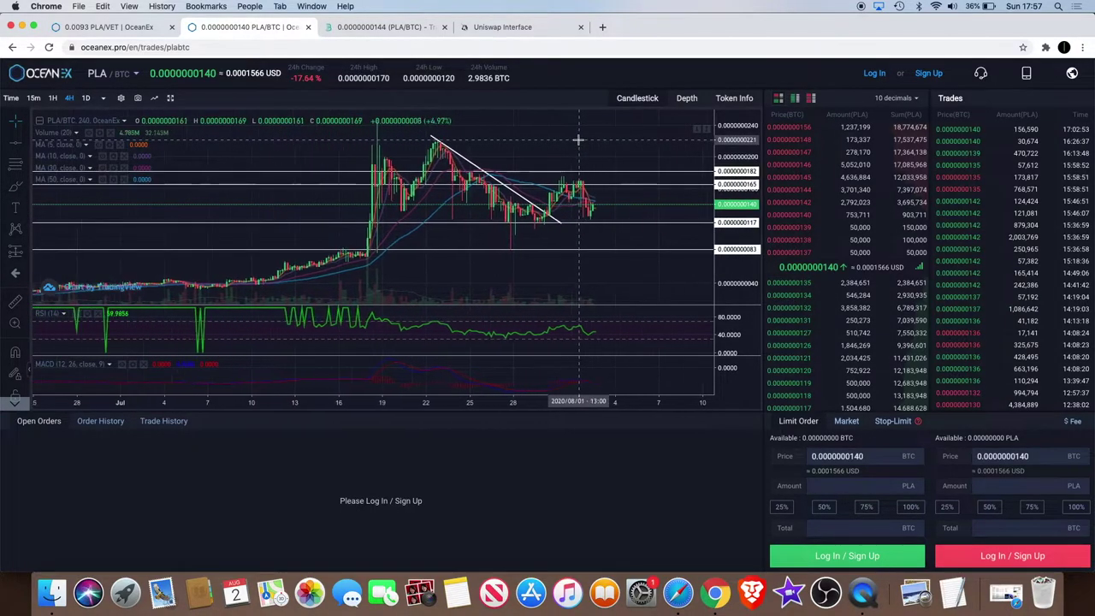
scroll(579, 140, down, 1)
scroll(578, 140, down, 1)
scroll(578, 140, down, 1)
scroll(578, 139, up, 2)
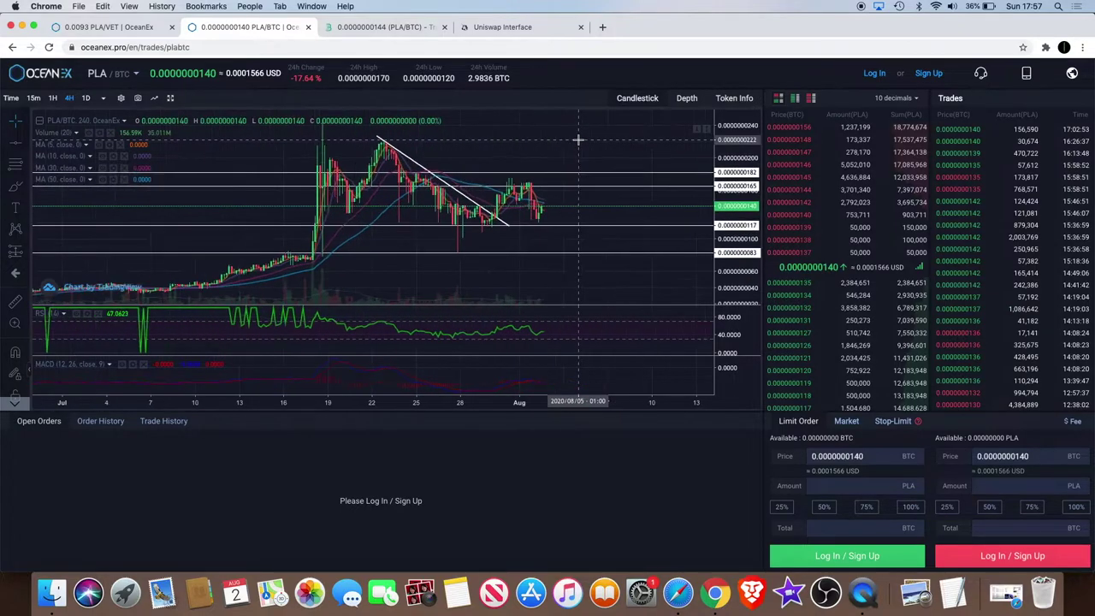
scroll(578, 139, up, 2)
scroll(579, 140, up, 2)
click(434, 32)
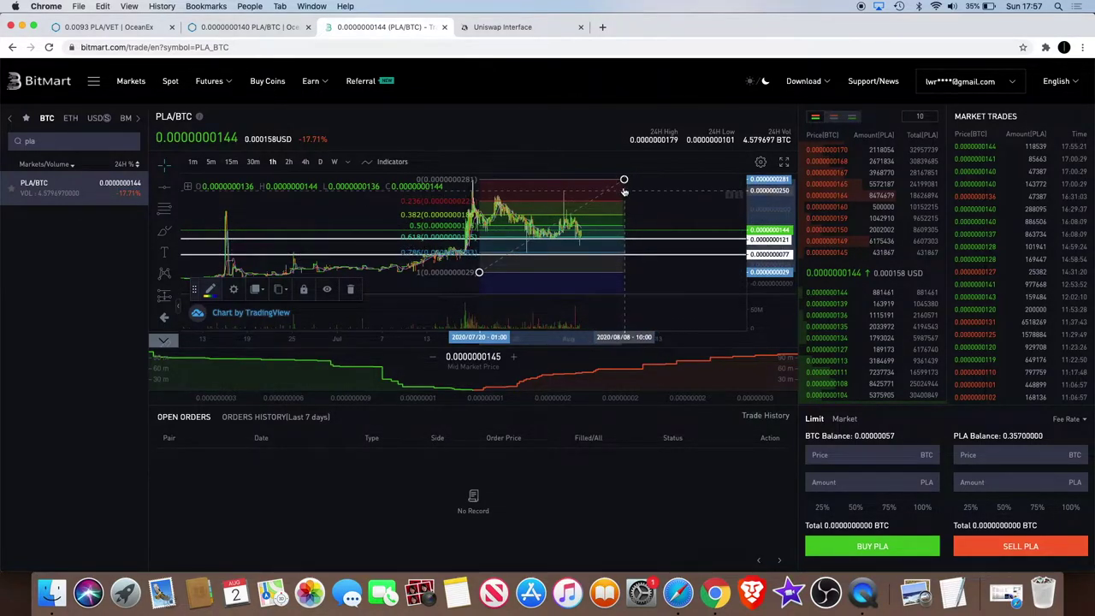
Delete the Fibonacci retracement from the BitMart PLA/BTC chart.
click(351, 293)
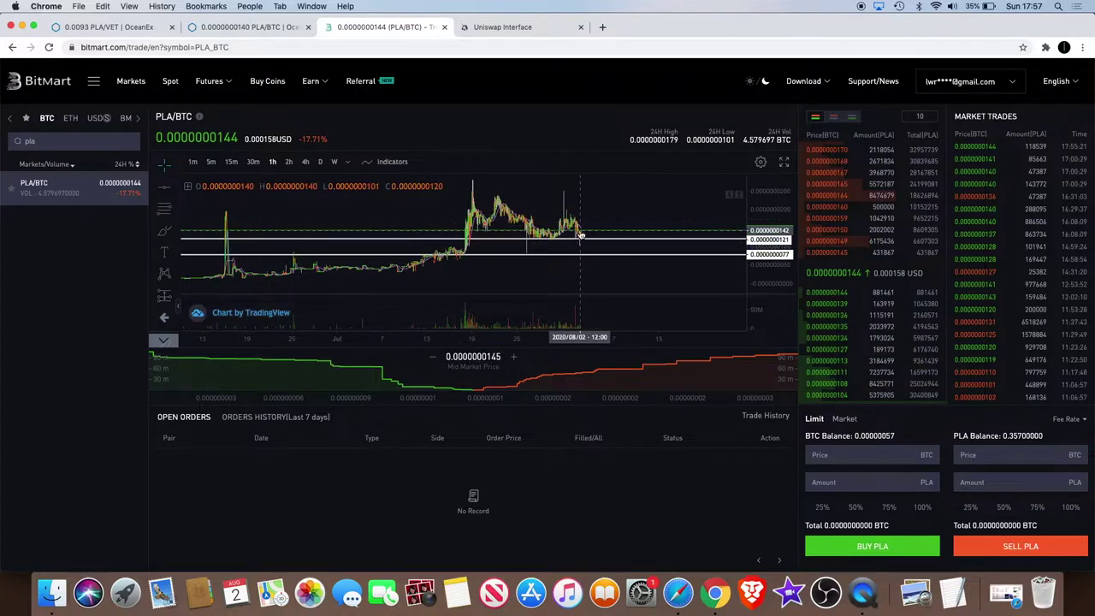
scroll(556, 235, up, 3)
scroll(580, 234, up, 2)
scroll(580, 234, down, 2)
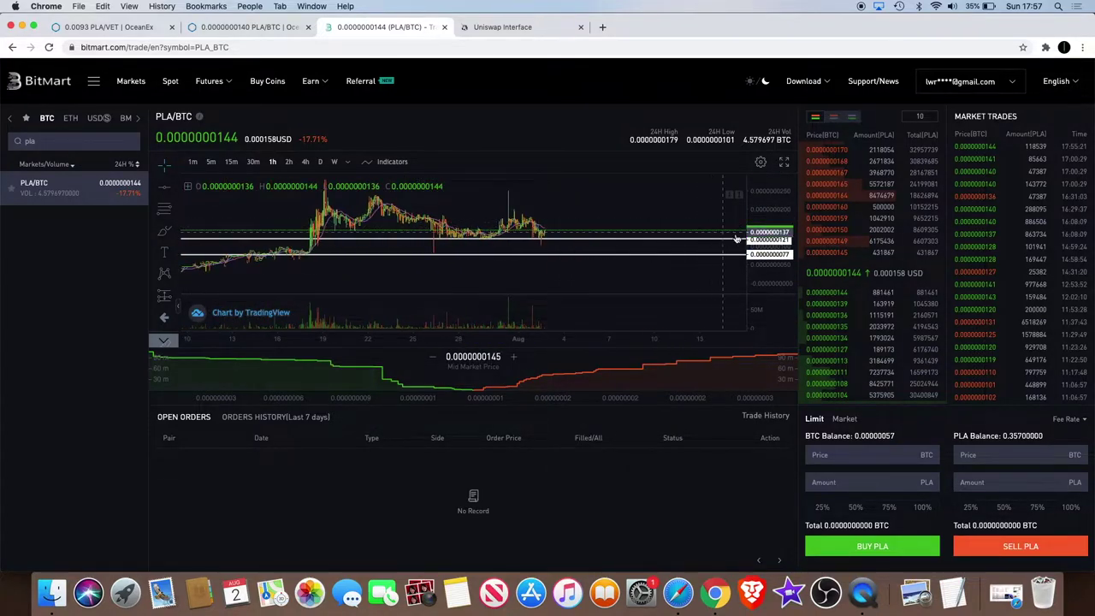
Stretch the price scale so the 0.0000000121 and 0.0000000077 lines spread apart.
drag(772, 223, 772, 195)
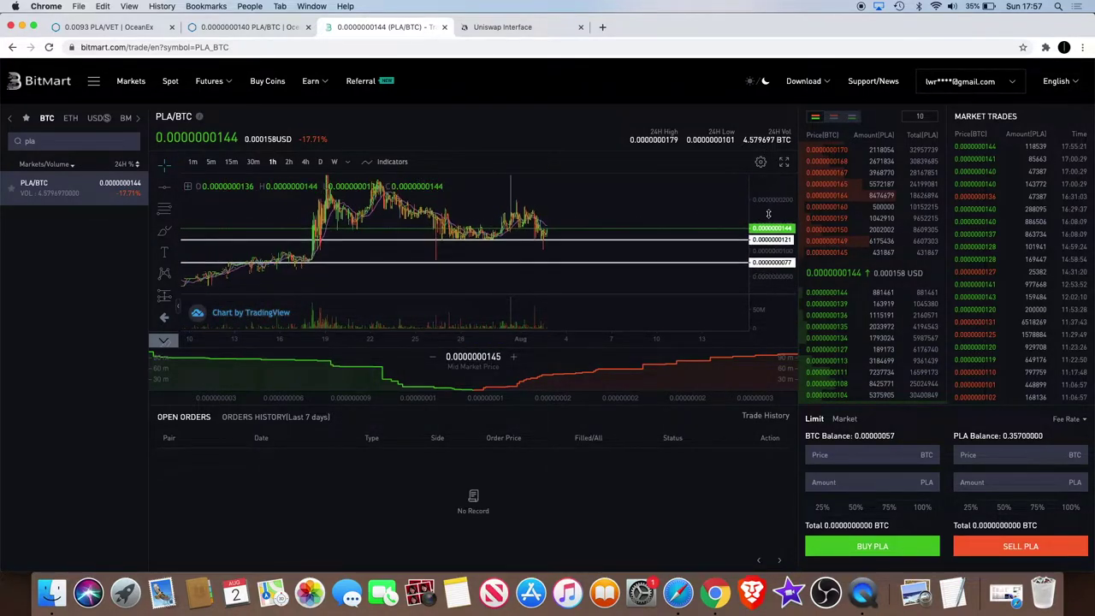
scroll(668, 212, down, 3)
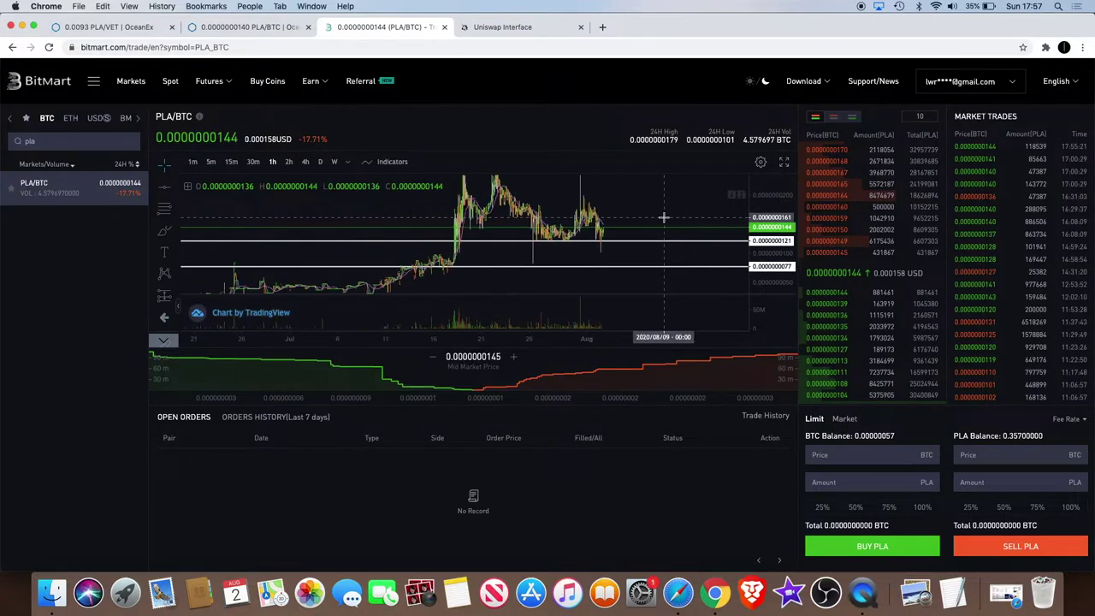
drag(772, 254, 772, 231)
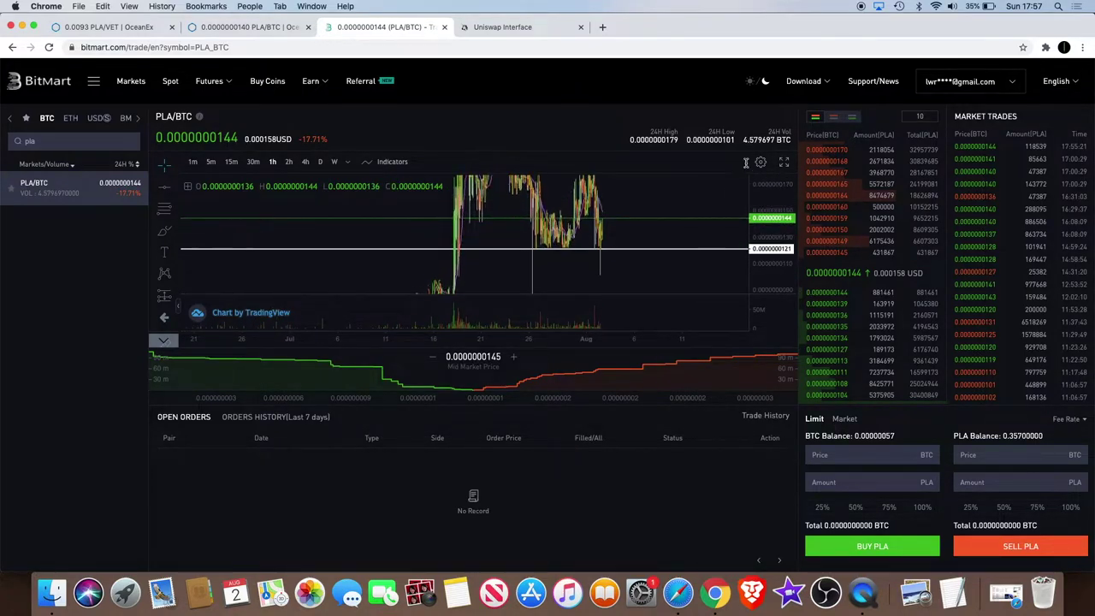
scroll(685, 213, up, 3)
scroll(685, 212, up, 3)
Pan and zoom around the July rally to review the two support levels.
scroll(685, 213, left, 3)
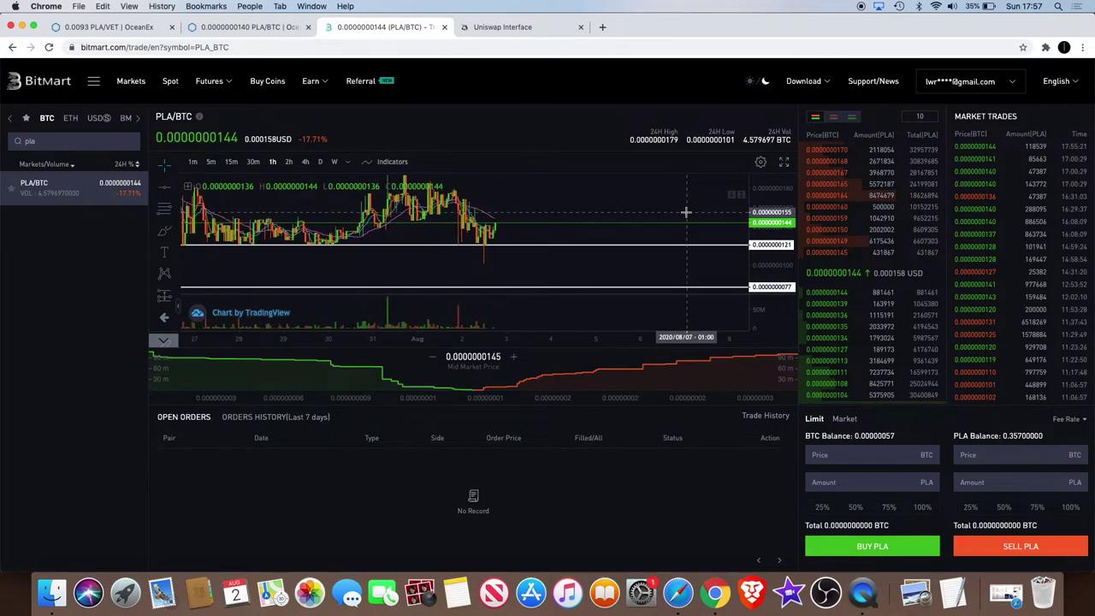
scroll(685, 212, left, 2)
scroll(685, 212, left, 2)
scroll(685, 212, down, 2)
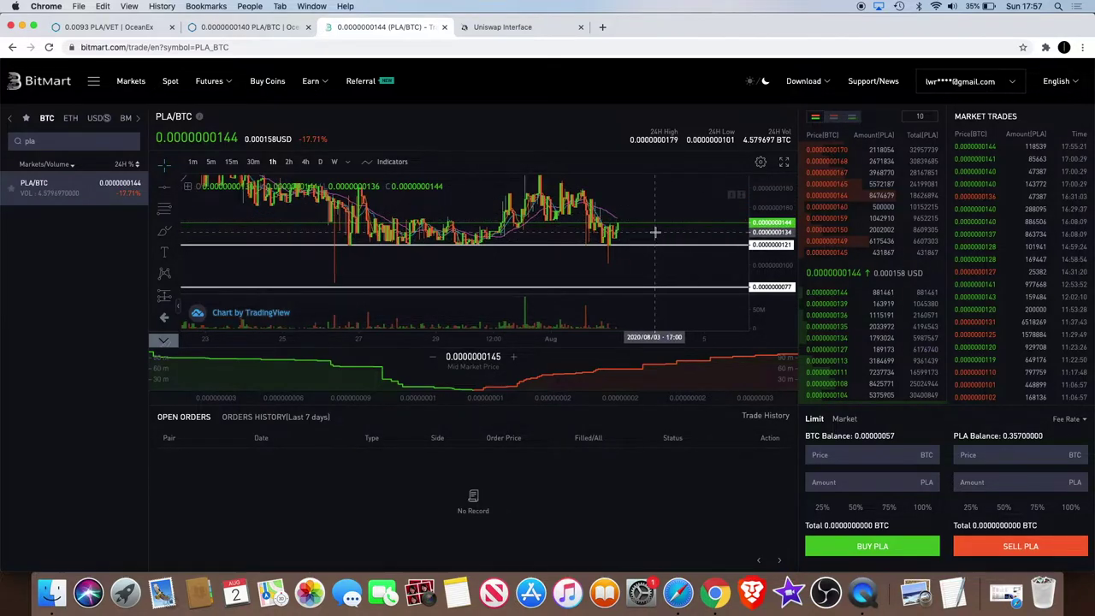
scroll(682, 186, right, 2)
scroll(655, 231, down, 3)
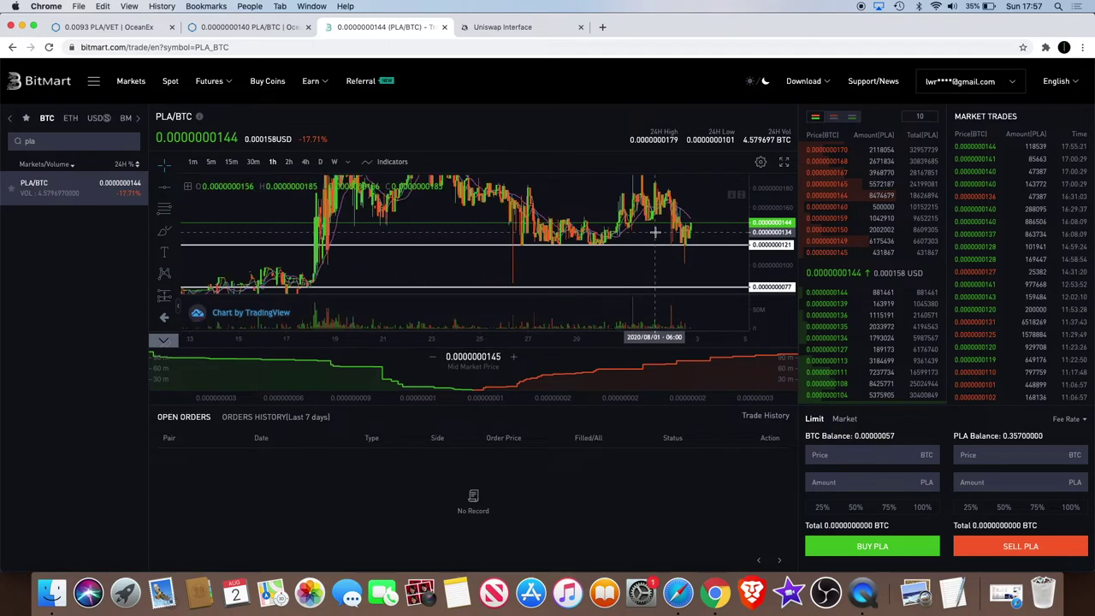
scroll(656, 232, down, 2)
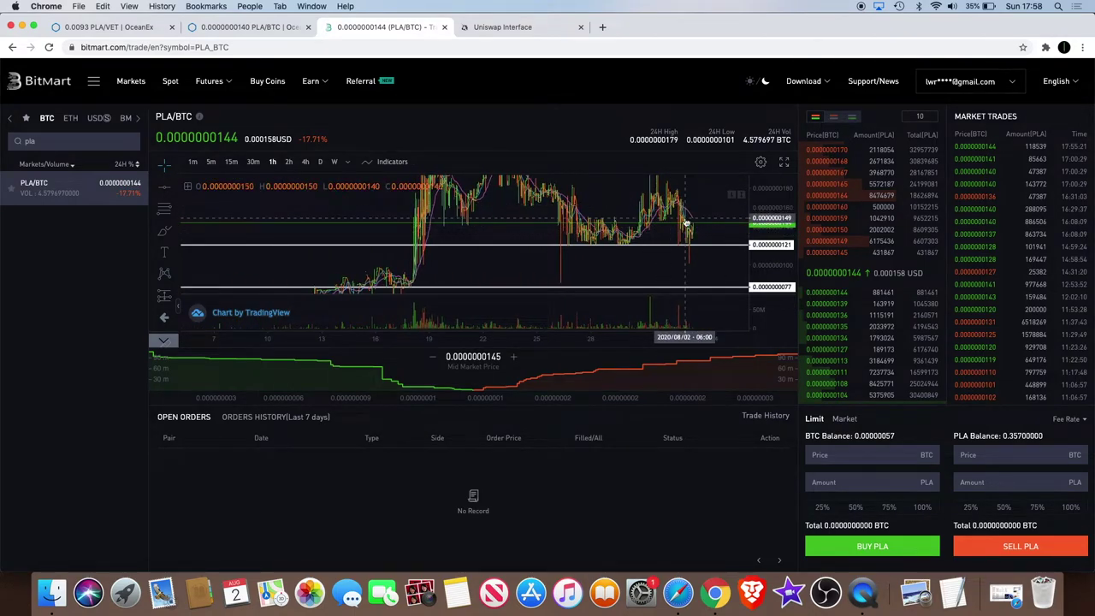
scroll(685, 222, up, 2)
scroll(686, 222, up, 2)
scroll(685, 222, up, 2)
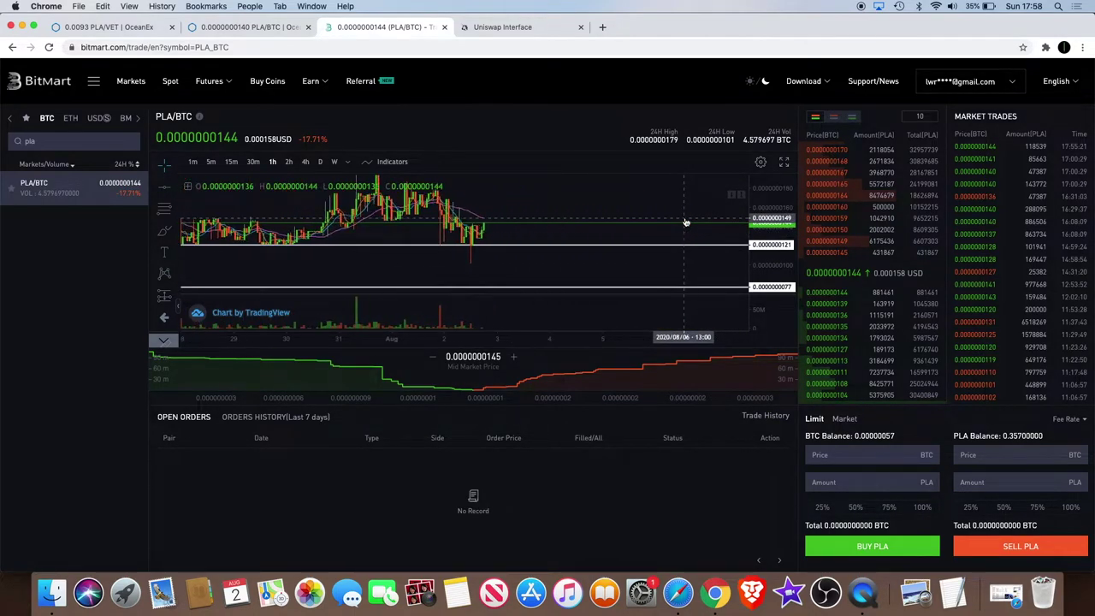
scroll(685, 222, down, 3)
scroll(685, 222, down, 2)
scroll(685, 223, up, 2)
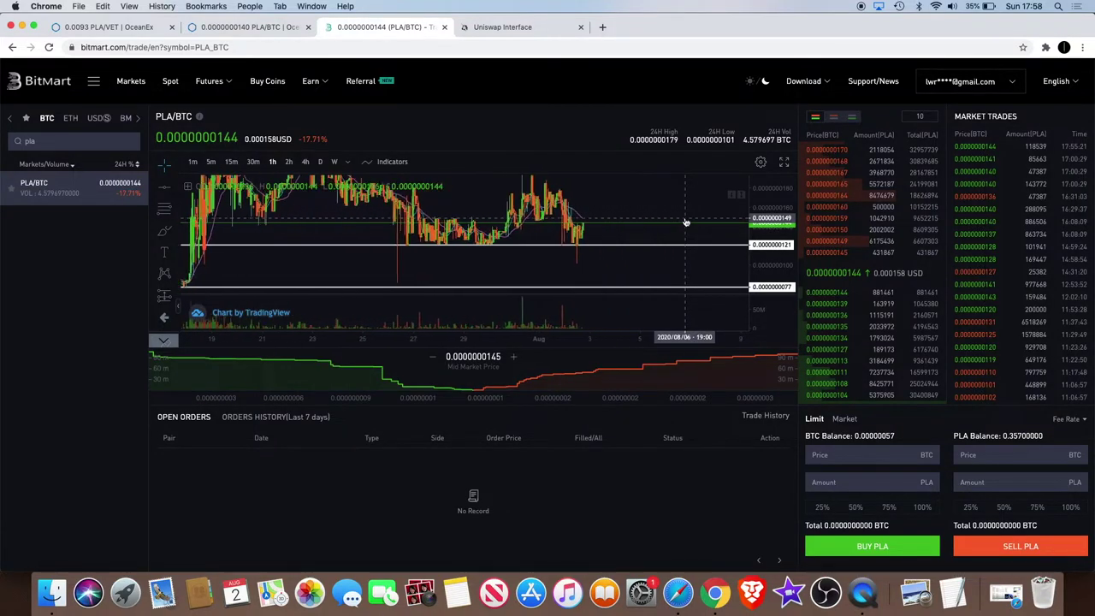
scroll(686, 227, up, 1)
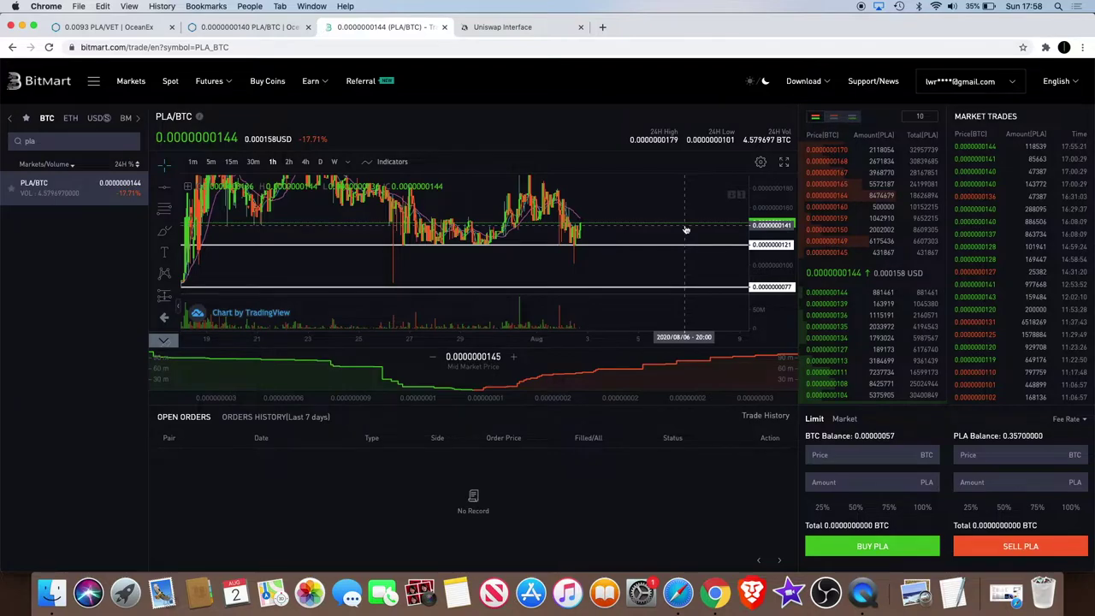
scroll(685, 229, down, 2)
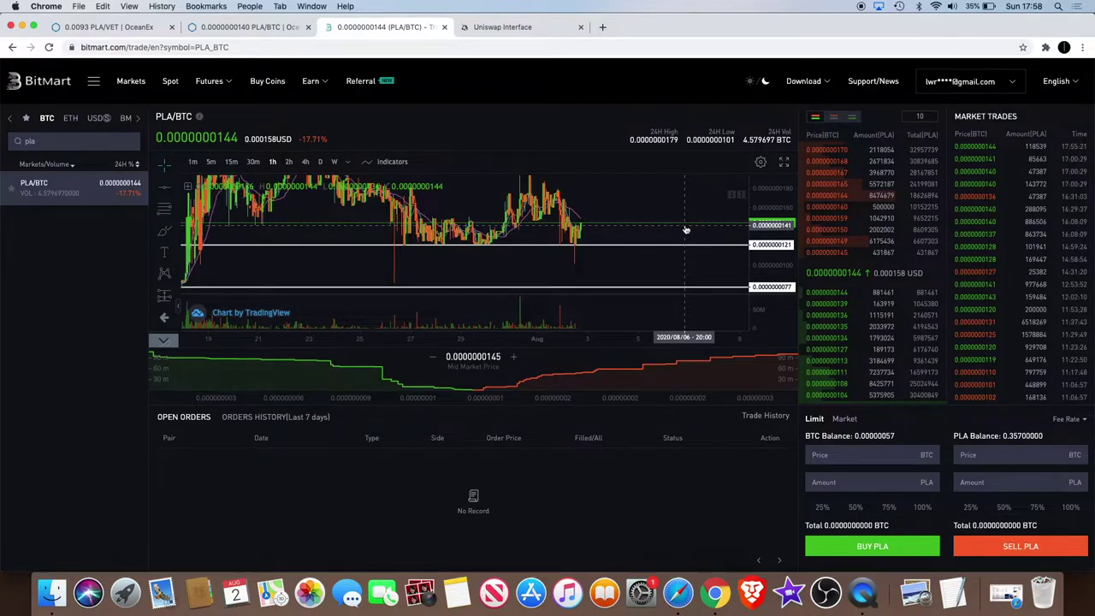
scroll(685, 230, down, 1)
scroll(686, 229, down, 2)
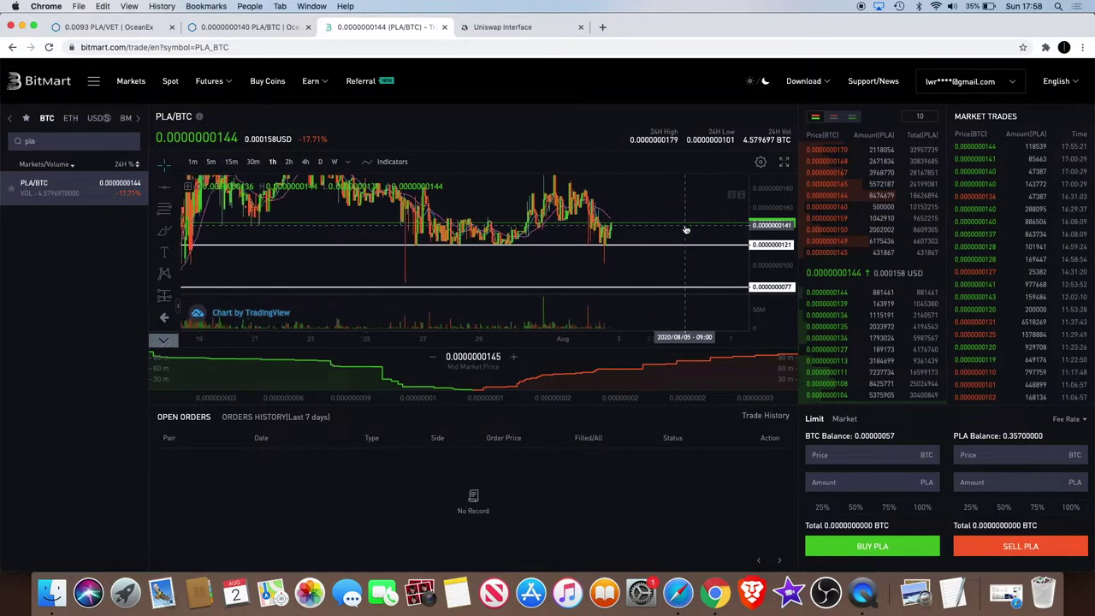
scroll(689, 229, down, 1)
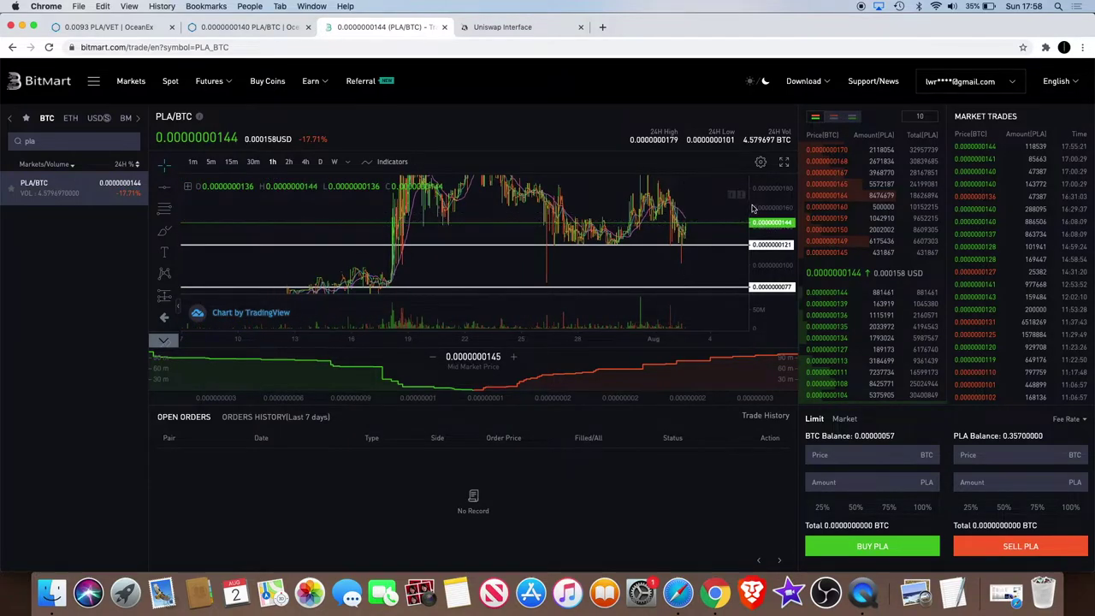
scroll(724, 216, up, 1)
scroll(714, 220, up, 1)
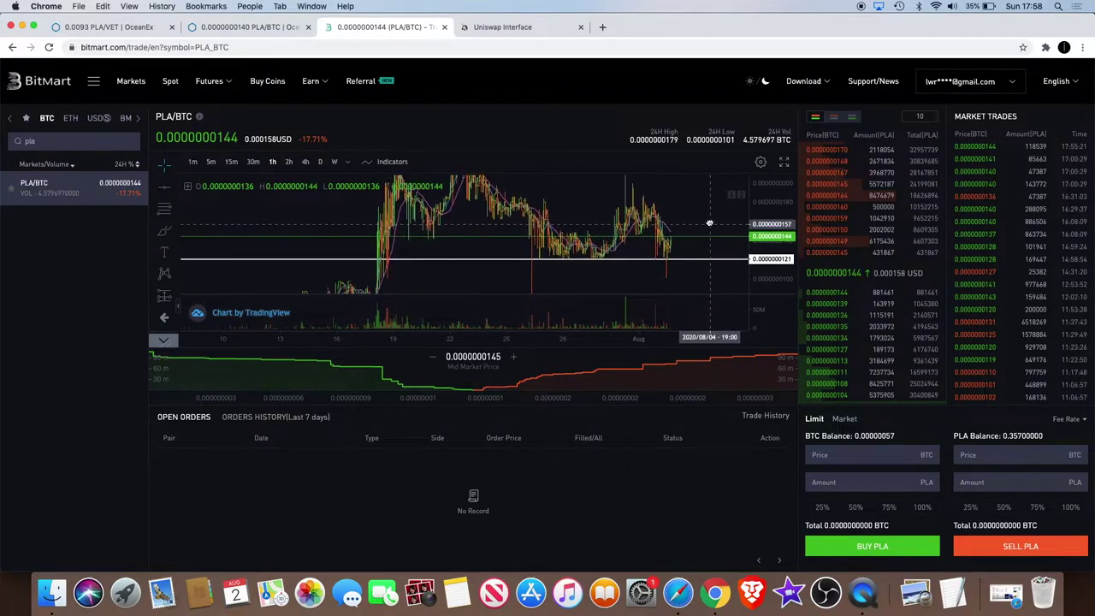
scroll(707, 210, up, 1)
scroll(707, 210, down, 3)
scroll(707, 211, up, 1)
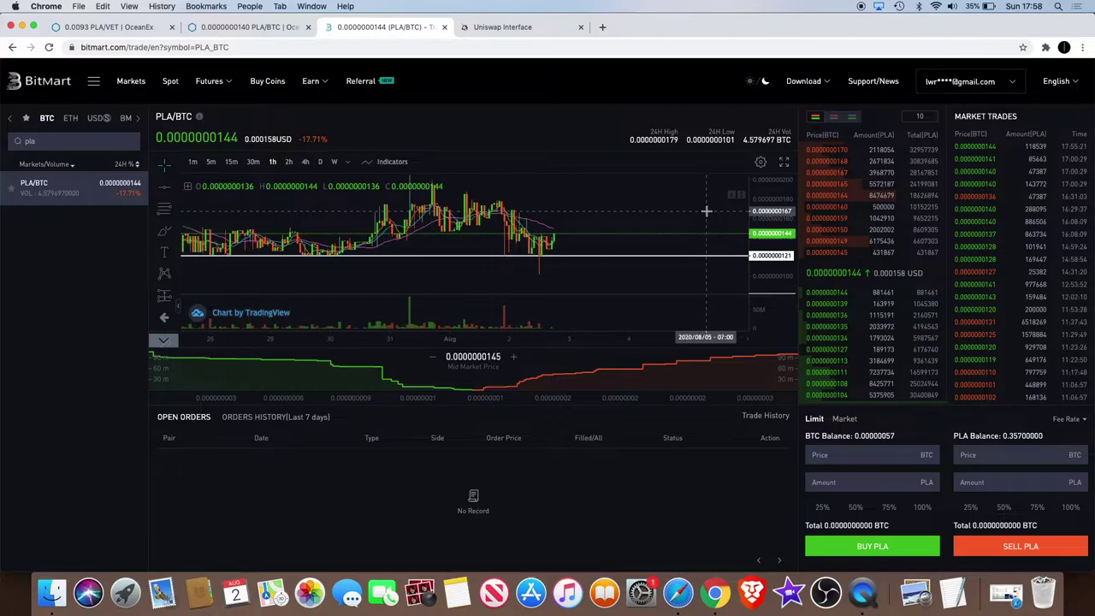
scroll(706, 211, down, 1)
scroll(707, 210, up, 1)
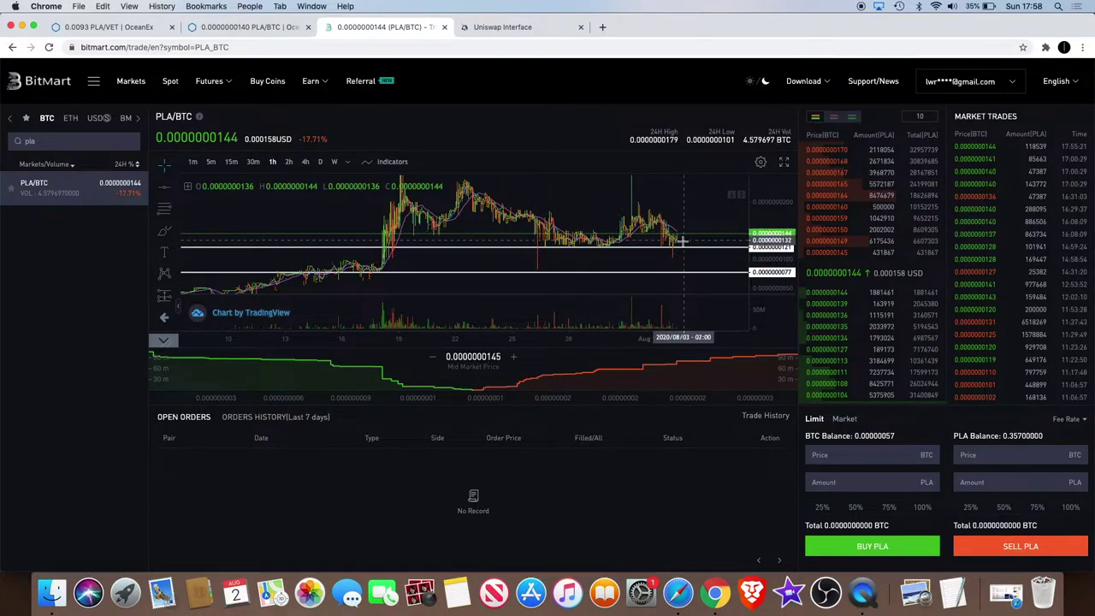
Zoom the PLA/BTC hourly chart out to the full July rally and nudge it down, above the 0.0000000121 support line.
scroll(701, 230, up, 3)
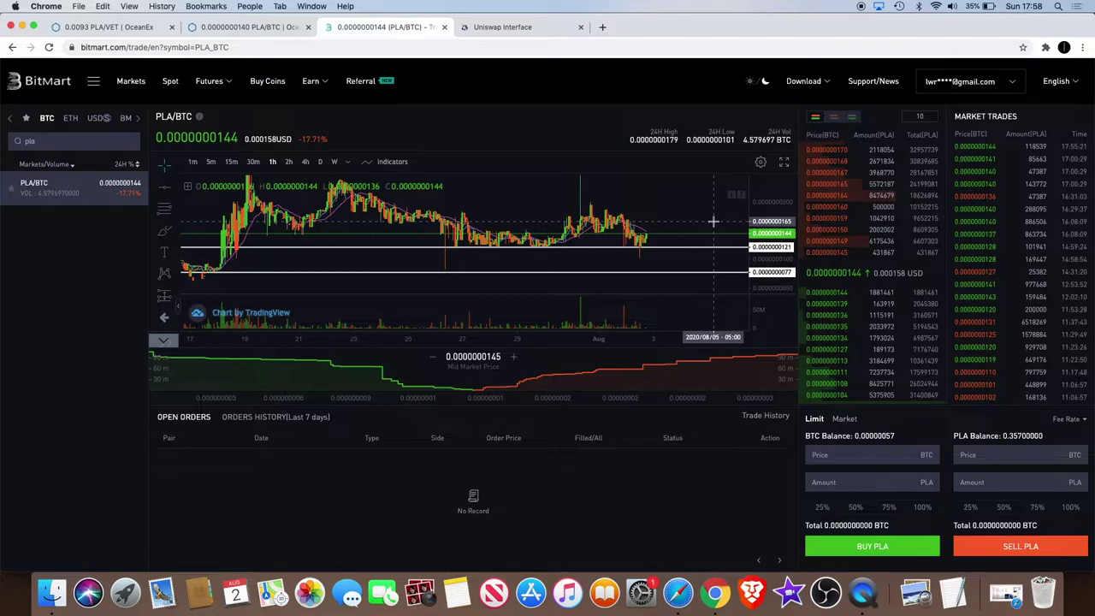
scroll(714, 222, down, 3)
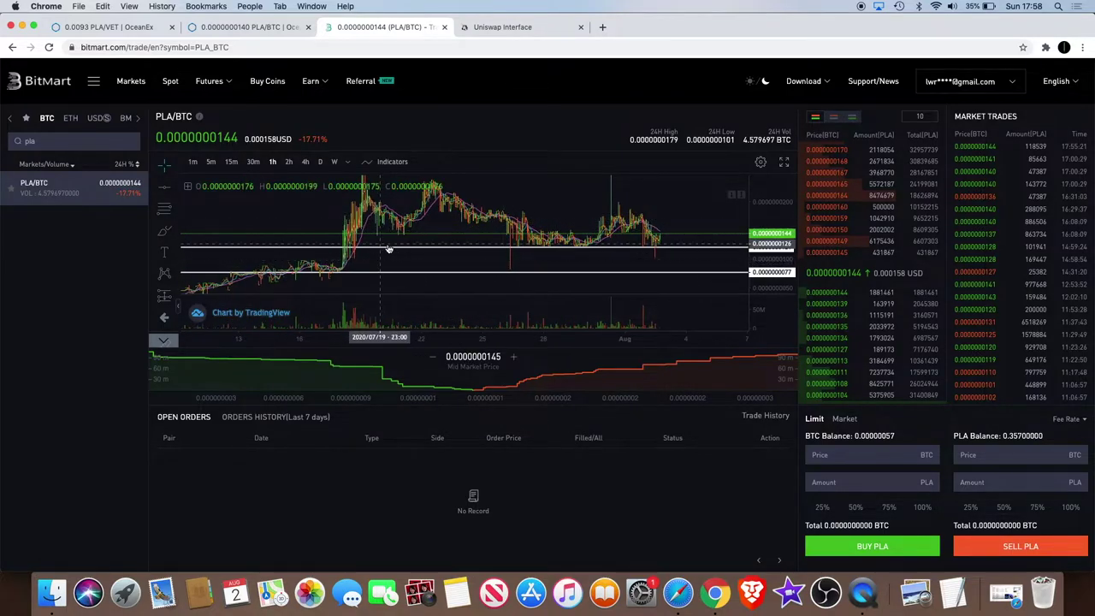
scroll(402, 248, down, 2)
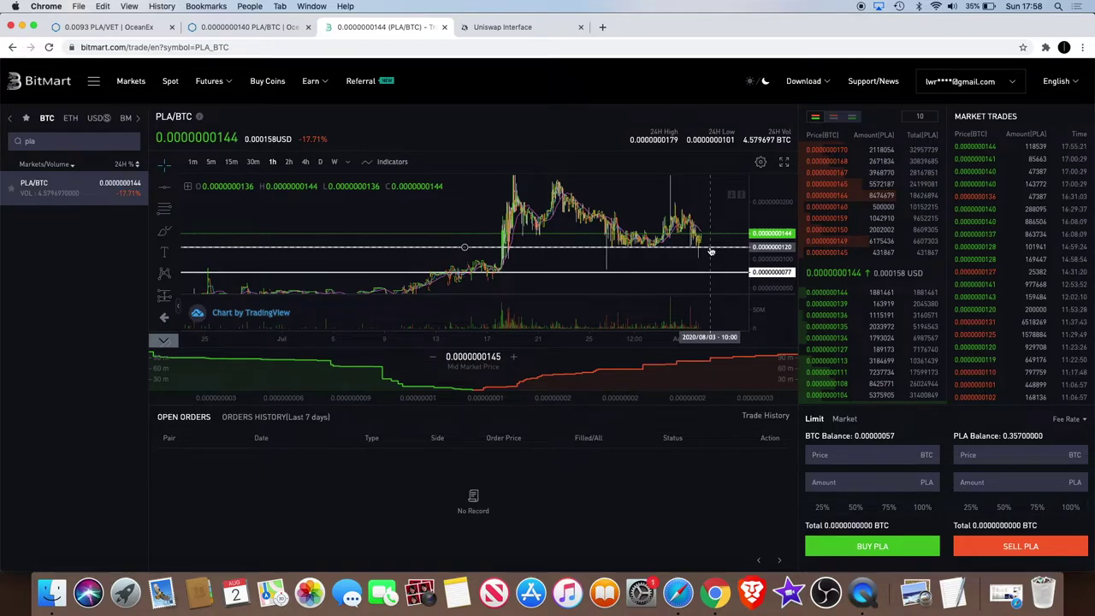
scroll(710, 250, up, 3)
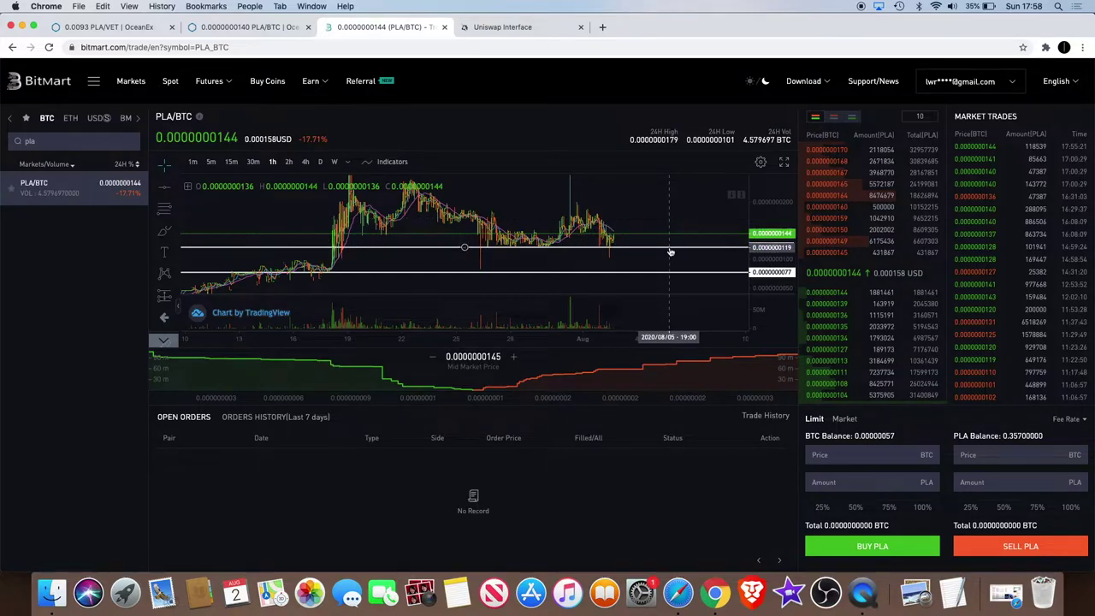
scroll(671, 251, down, 3)
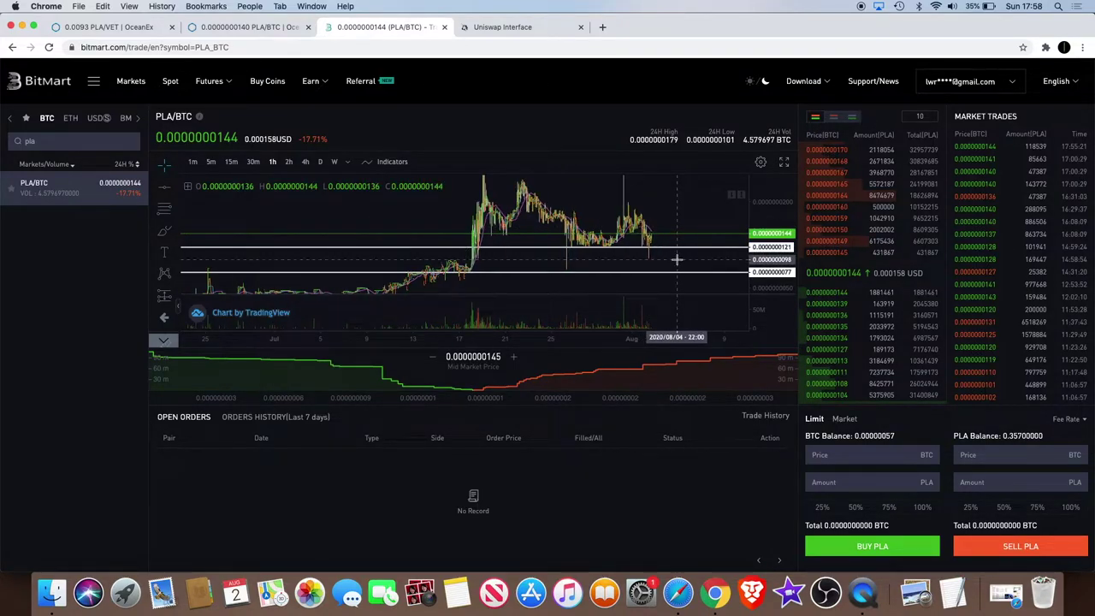
scroll(676, 258, up, 2)
scroll(676, 258, up, 1)
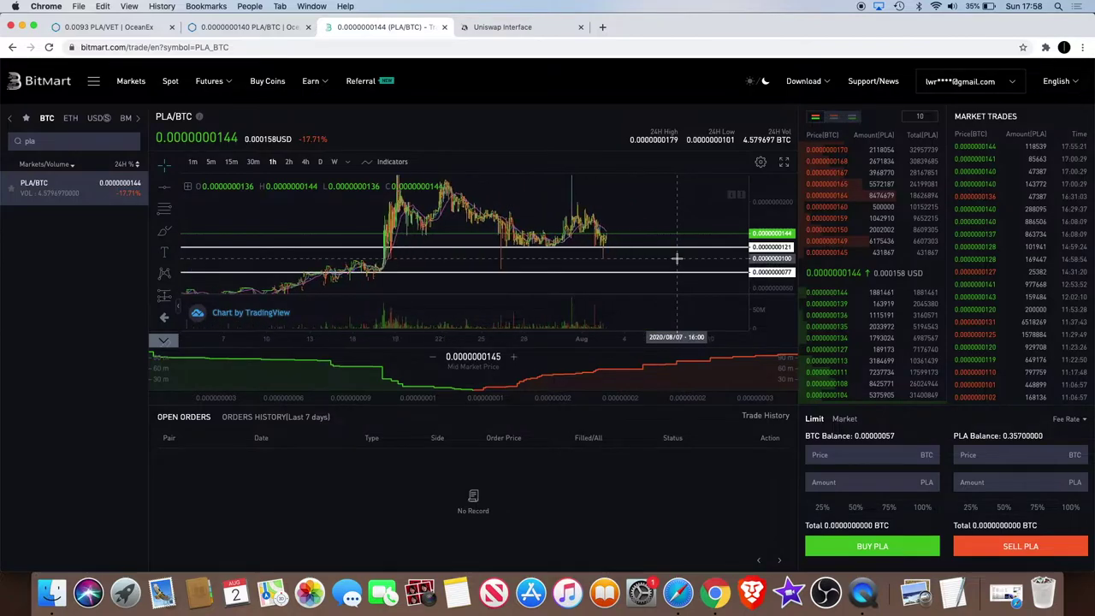
scroll(676, 258, up, 2)
scroll(676, 259, up, 1)
scroll(676, 259, down, 3)
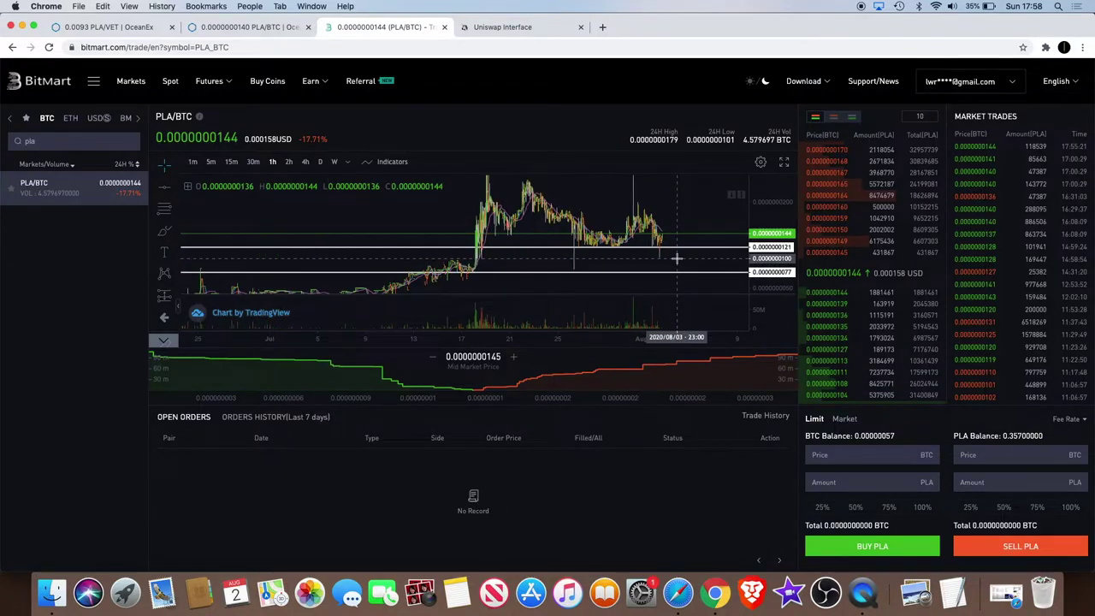
scroll(684, 222, up, 1)
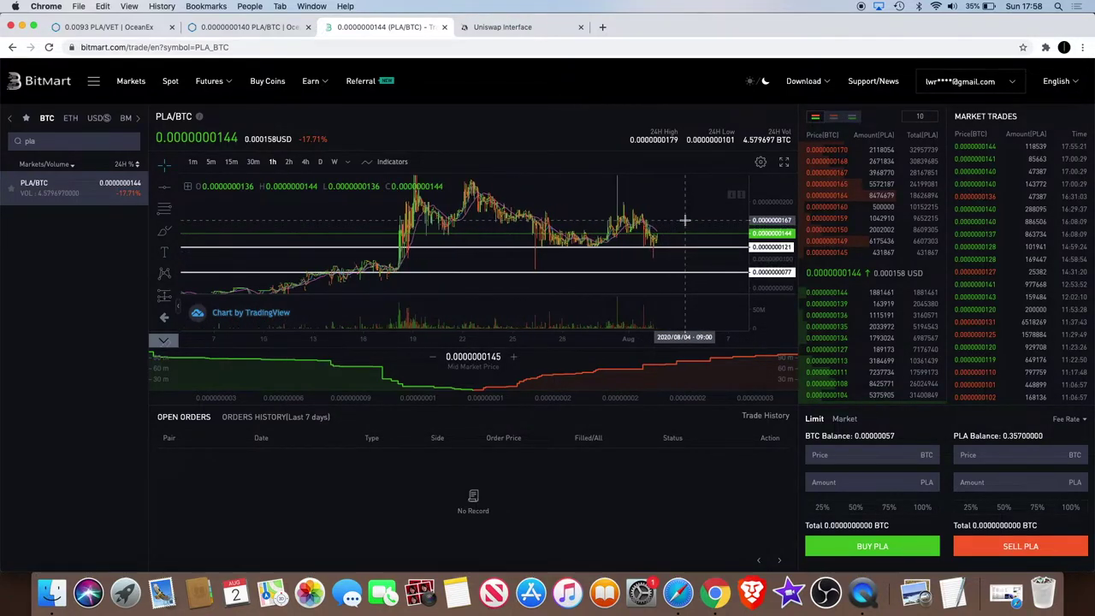
scroll(684, 223, up, 2)
scroll(684, 222, up, 2)
scroll(685, 219, up, 1)
scroll(685, 220, down, 2)
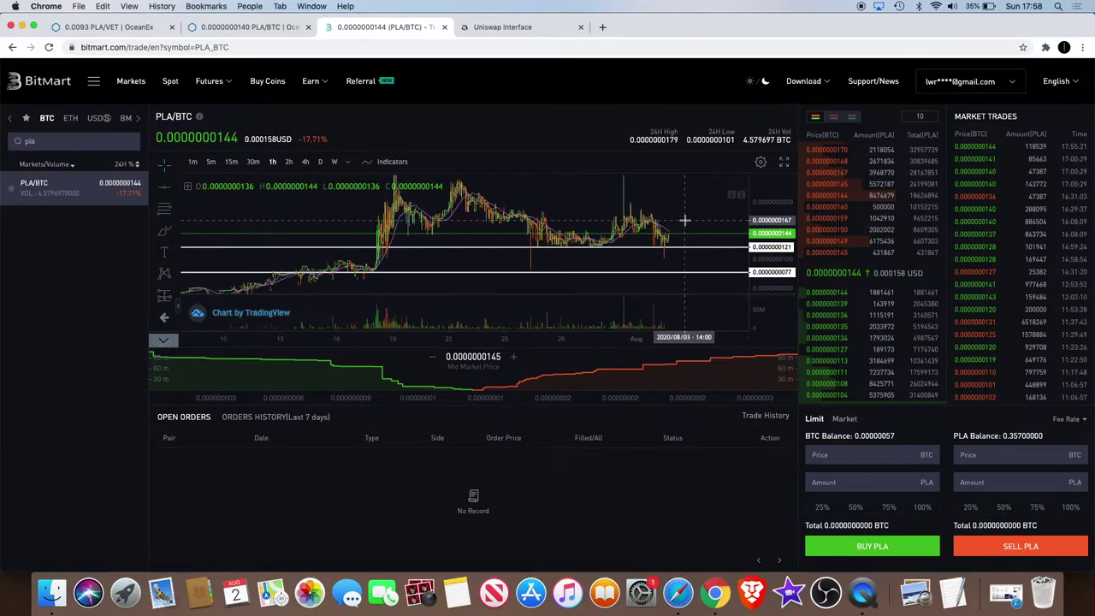
scroll(693, 220, down, 1)
drag(698, 207, 691, 232)
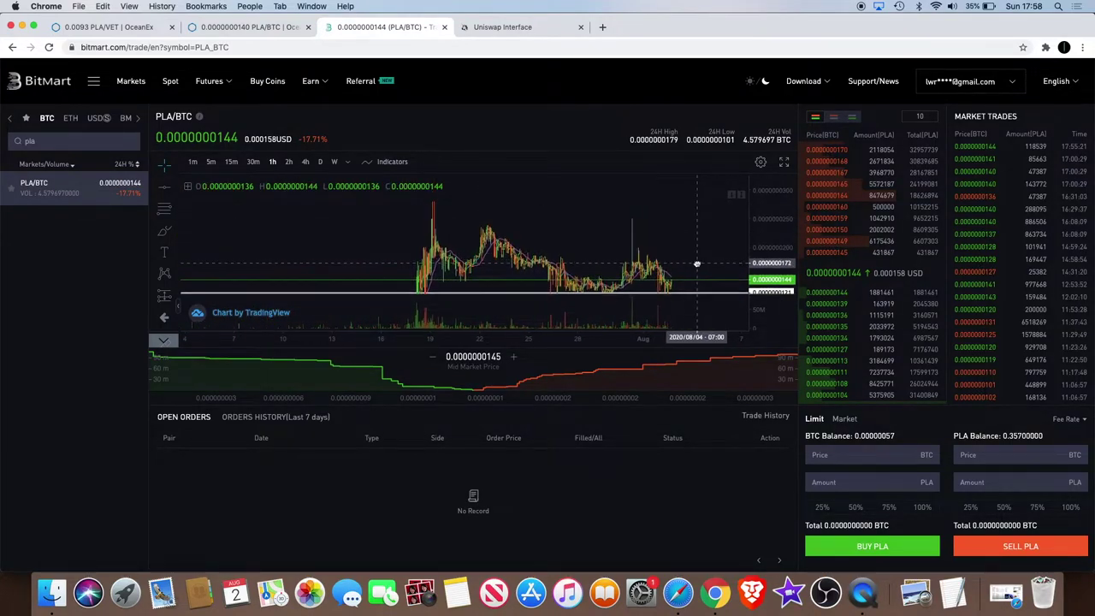
Zoom in and out across the July rally on the PLA/BTC hourly chart.
scroll(691, 231, up, 2)
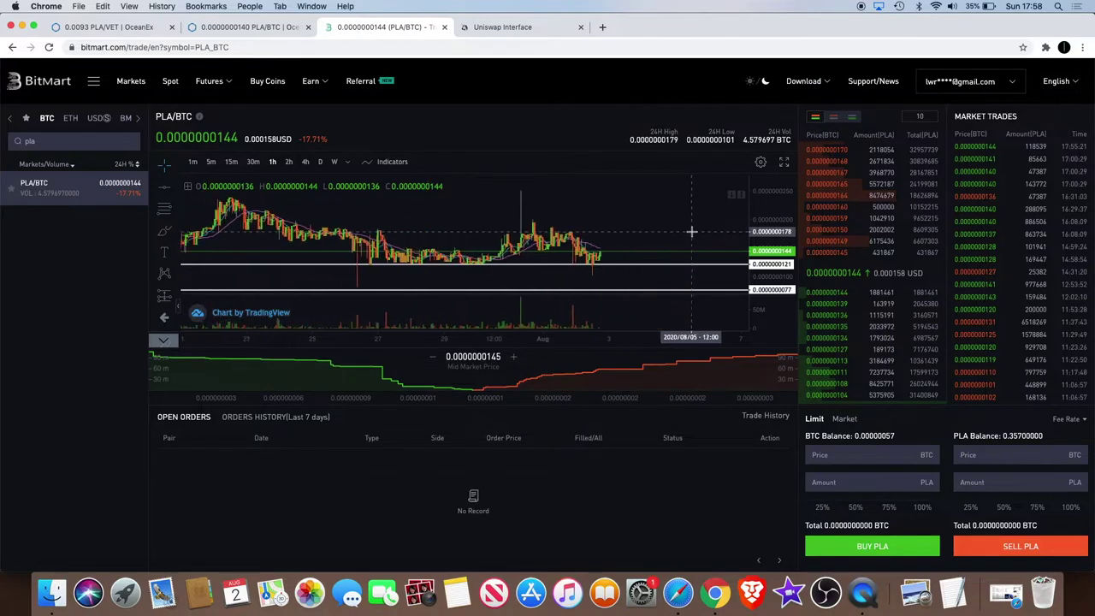
scroll(689, 225, up, 2)
scroll(690, 225, down, 2)
scroll(690, 225, down, 2)
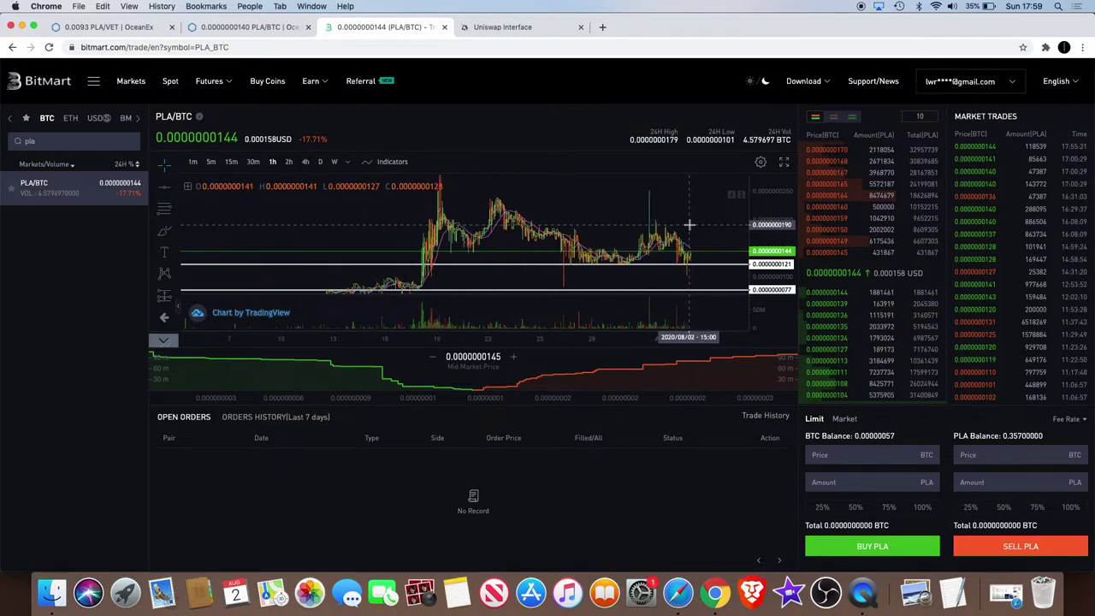
scroll(689, 225, down, 1)
scroll(690, 225, up, 3)
scroll(690, 225, down, 2)
scroll(689, 225, down, 2)
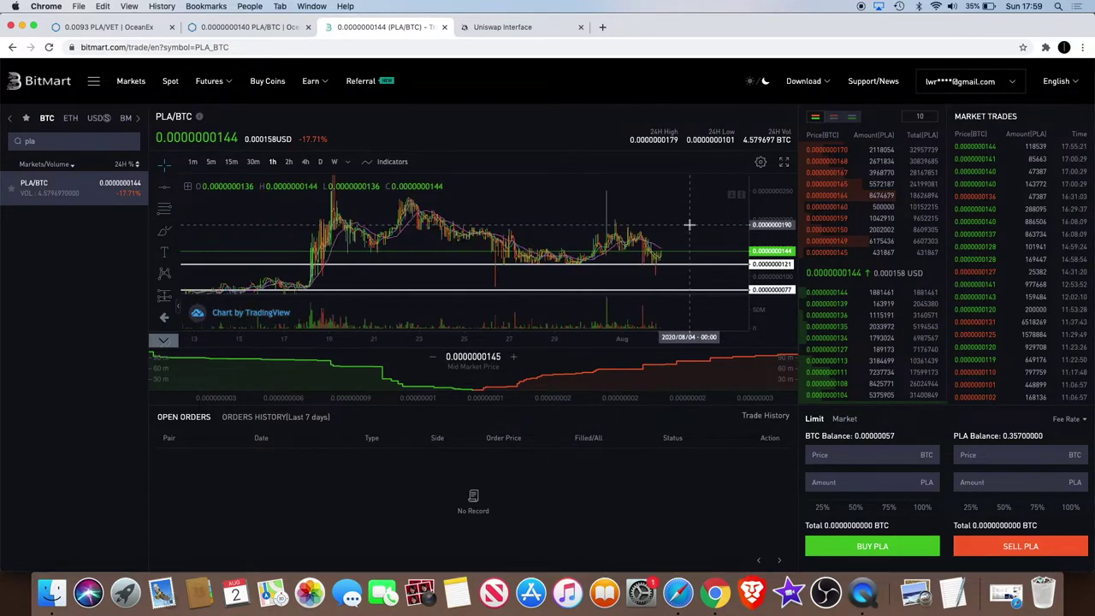
scroll(689, 225, down, 2)
scroll(689, 225, down, 2)
scroll(689, 225, up, 2)
scroll(689, 225, up, 1)
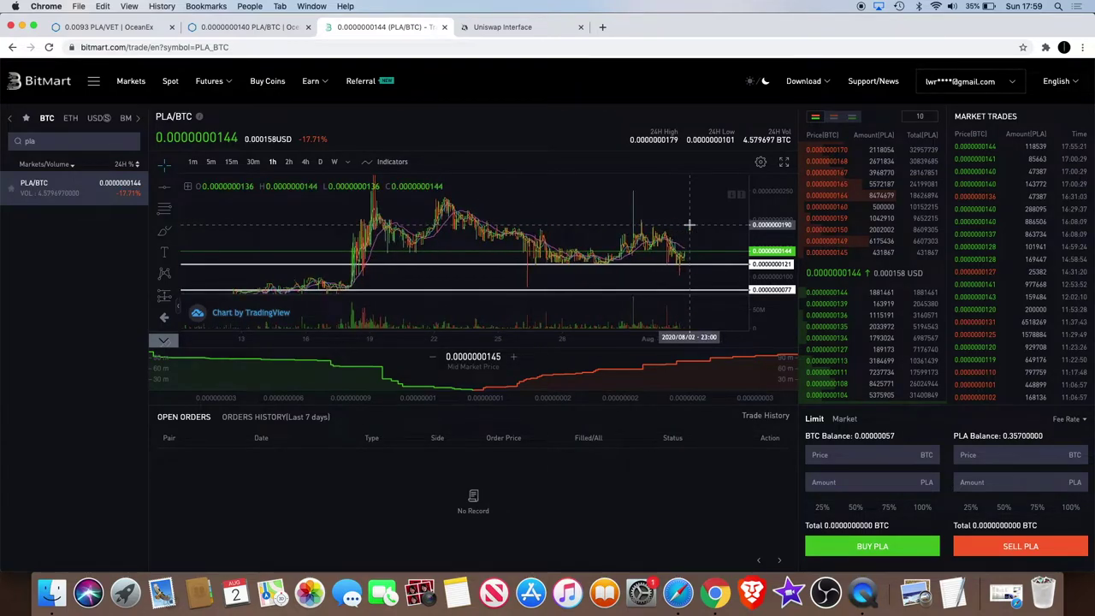
scroll(690, 225, up, 2)
scroll(689, 225, up, 2)
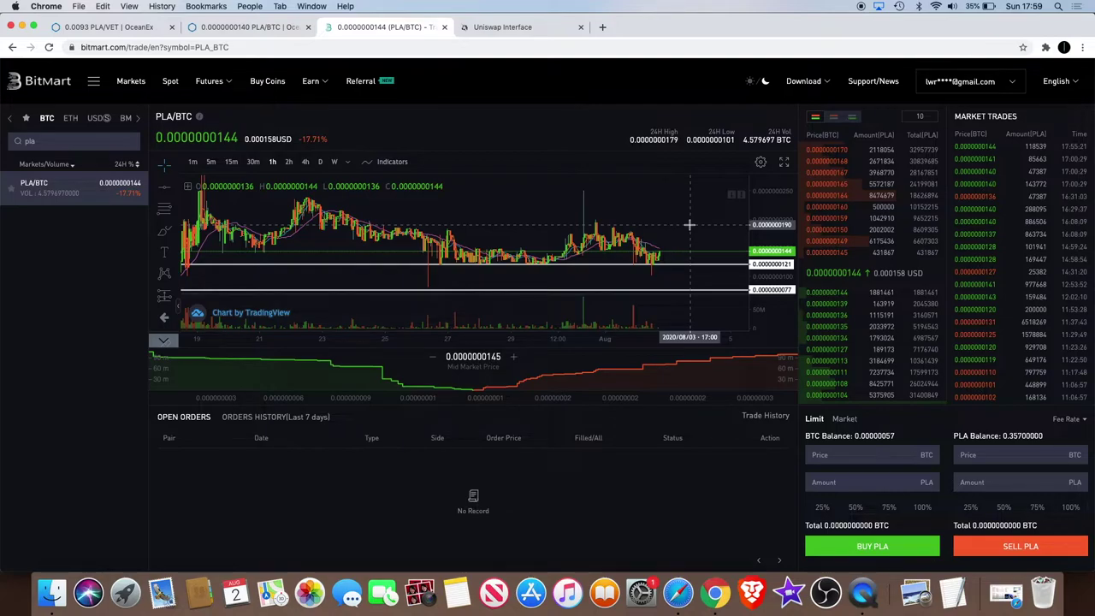
Frame late July to early August, with price near 0.0000000145 above the 0.0000000121 support.
scroll(689, 225, down, 3)
scroll(689, 225, down, 2)
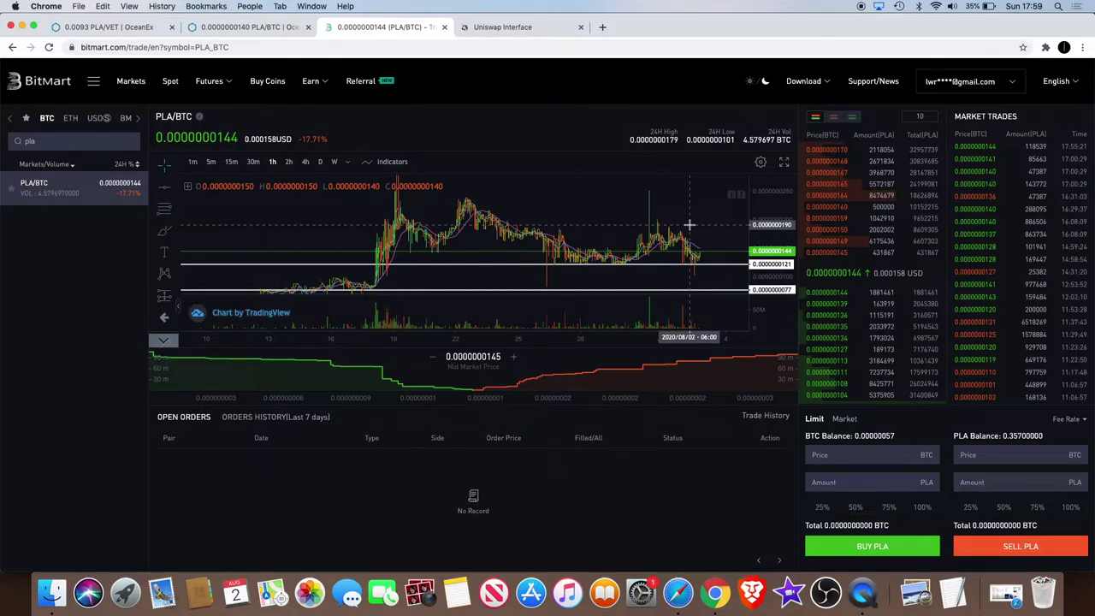
scroll(690, 225, up, 2)
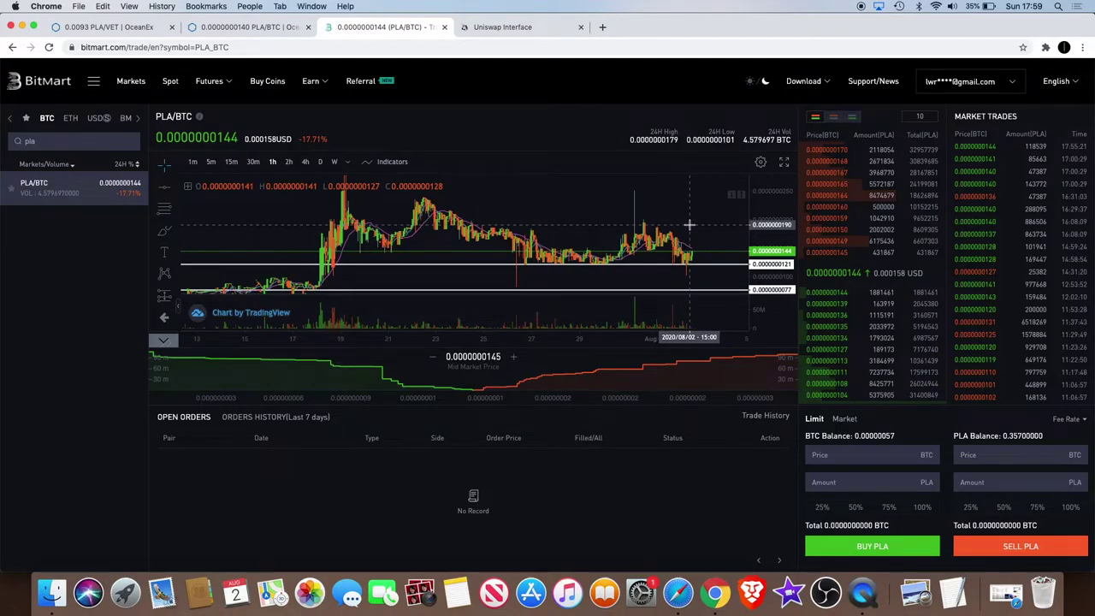
scroll(689, 224, down, 1)
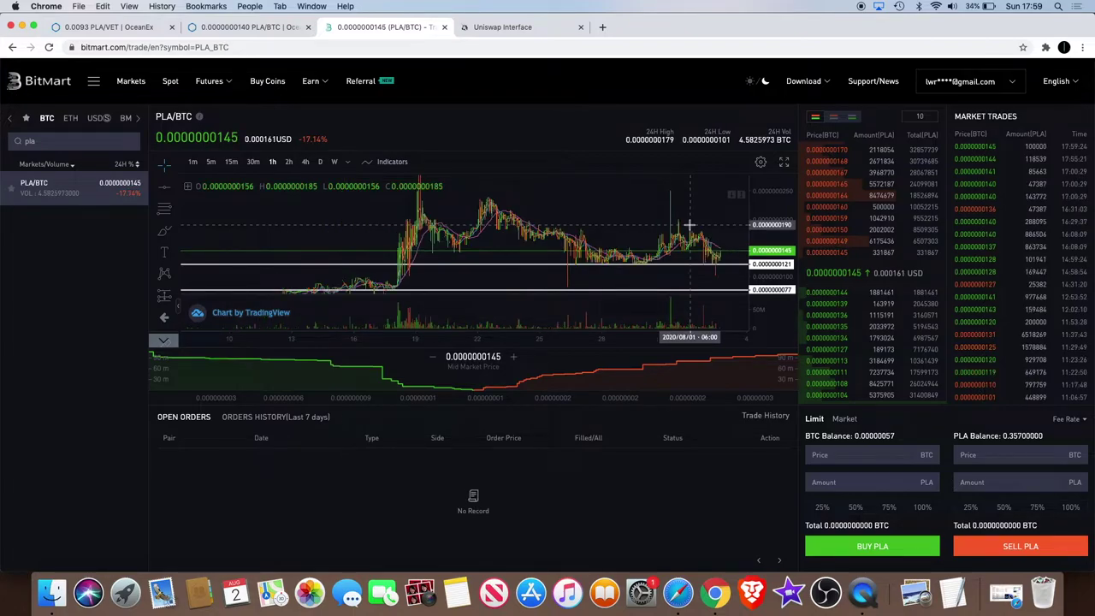
scroll(689, 224, up, 2)
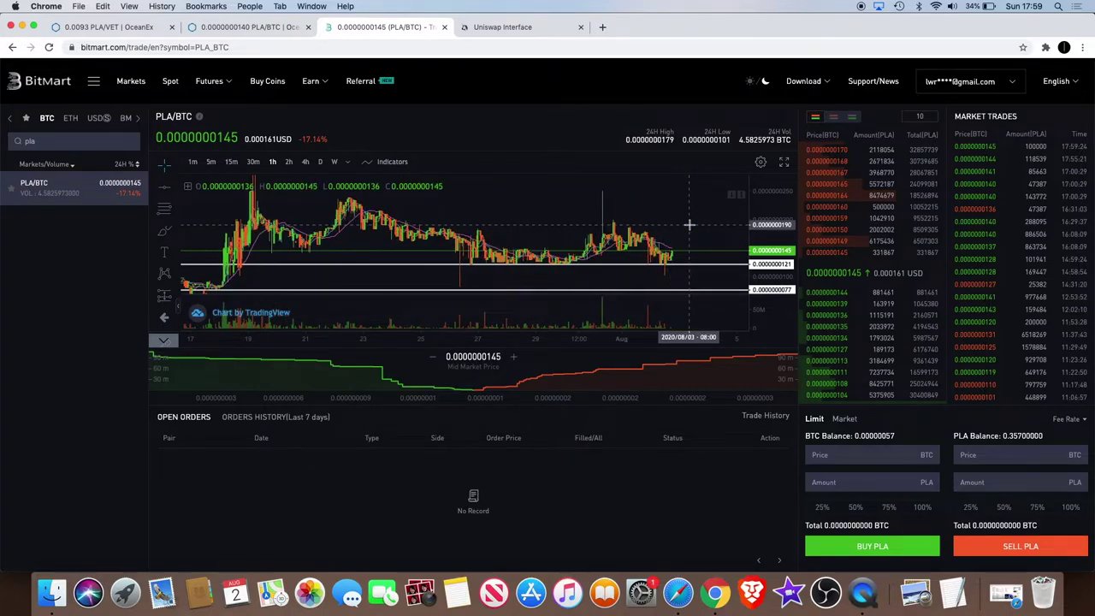
scroll(688, 225, down, 1)
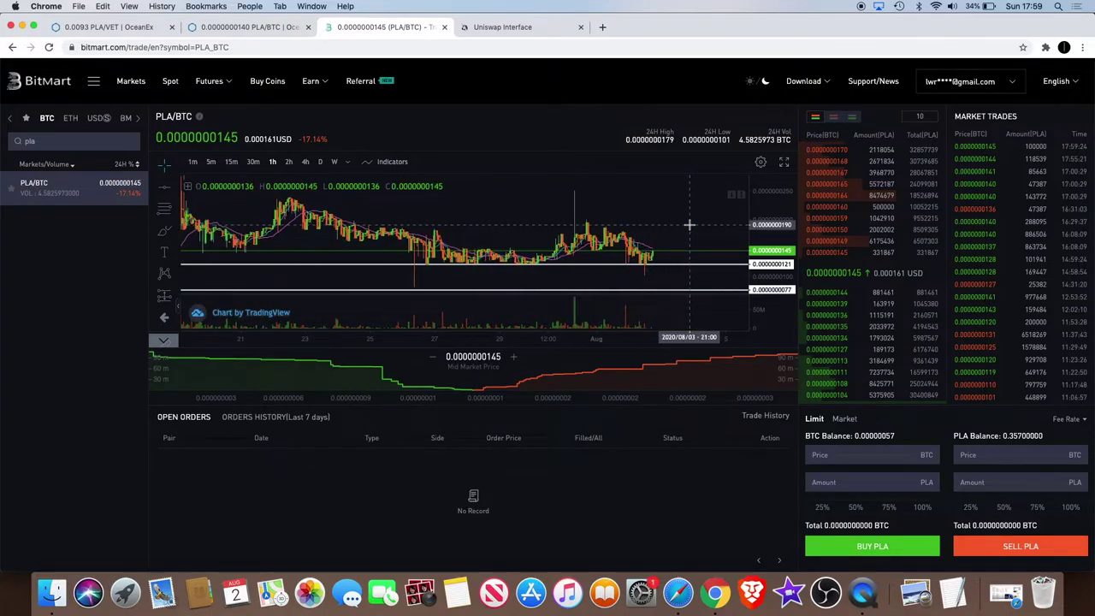
scroll(689, 224, down, 2)
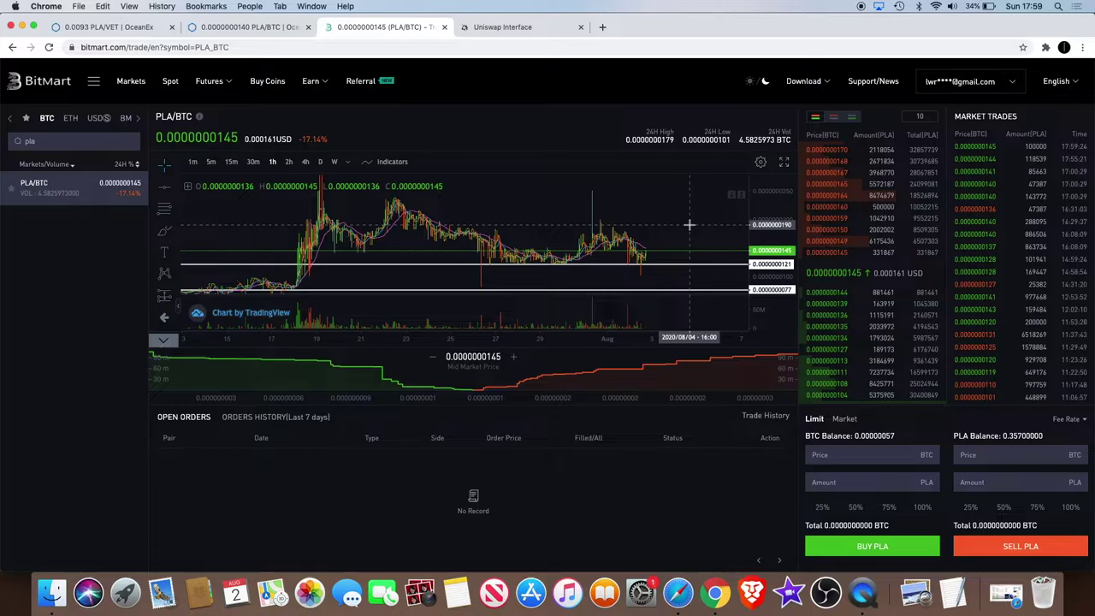
scroll(688, 224, down, 2)
scroll(634, 233, left, 2)
scroll(614, 237, left, 2)
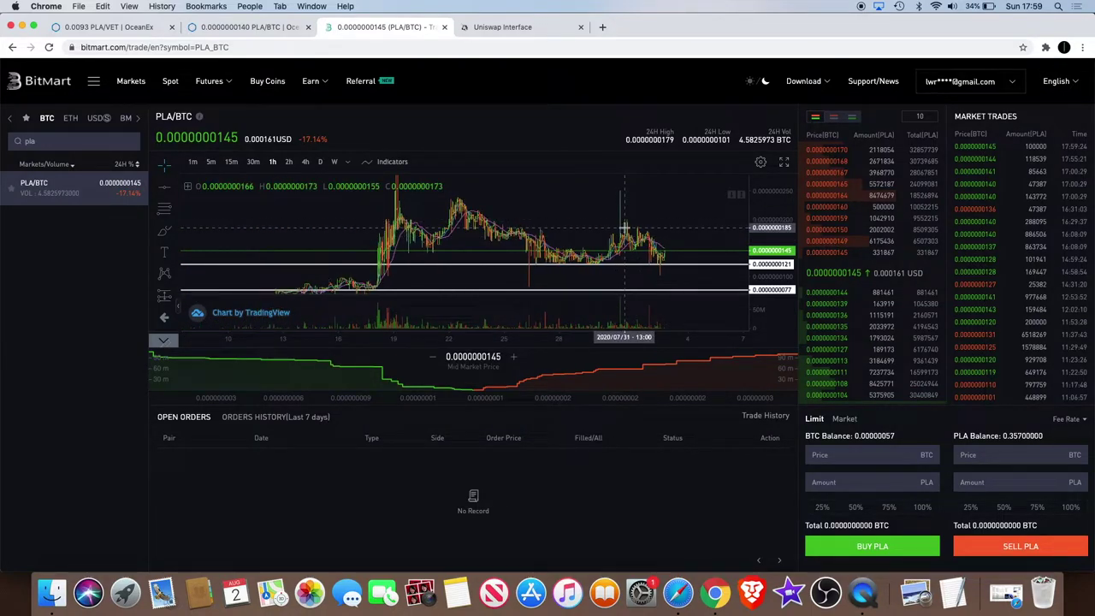
scroll(625, 227, up, 3)
scroll(625, 226, down, 1)
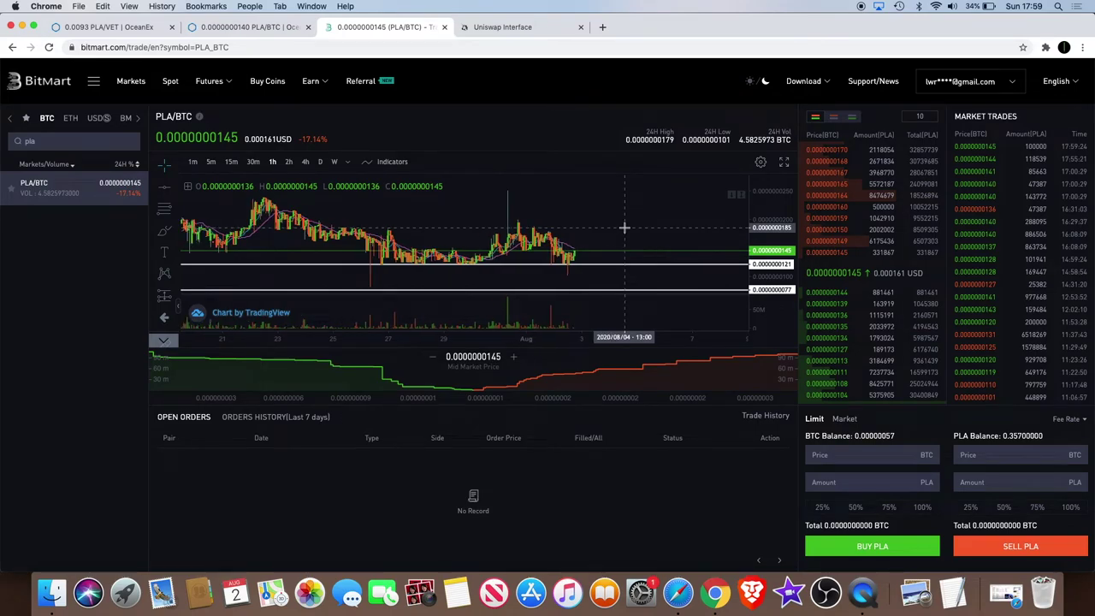
scroll(625, 226, down, 2)
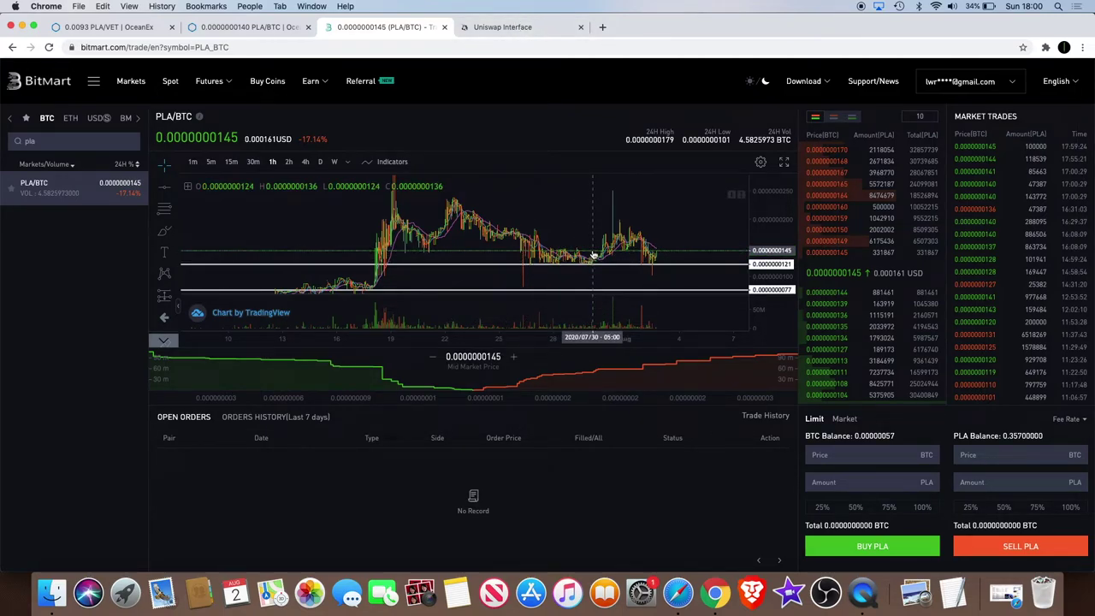
scroll(593, 255, up, 2)
scroll(593, 255, up, 3)
scroll(593, 255, up, 3)
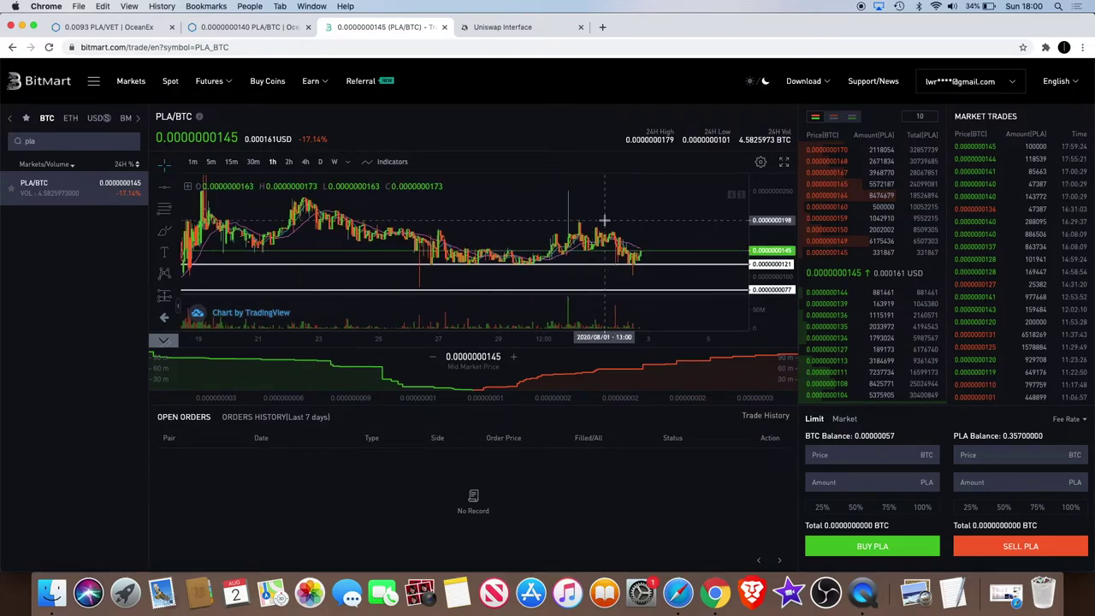
scroll(604, 220, down, 2)
scroll(603, 221, down, 3)
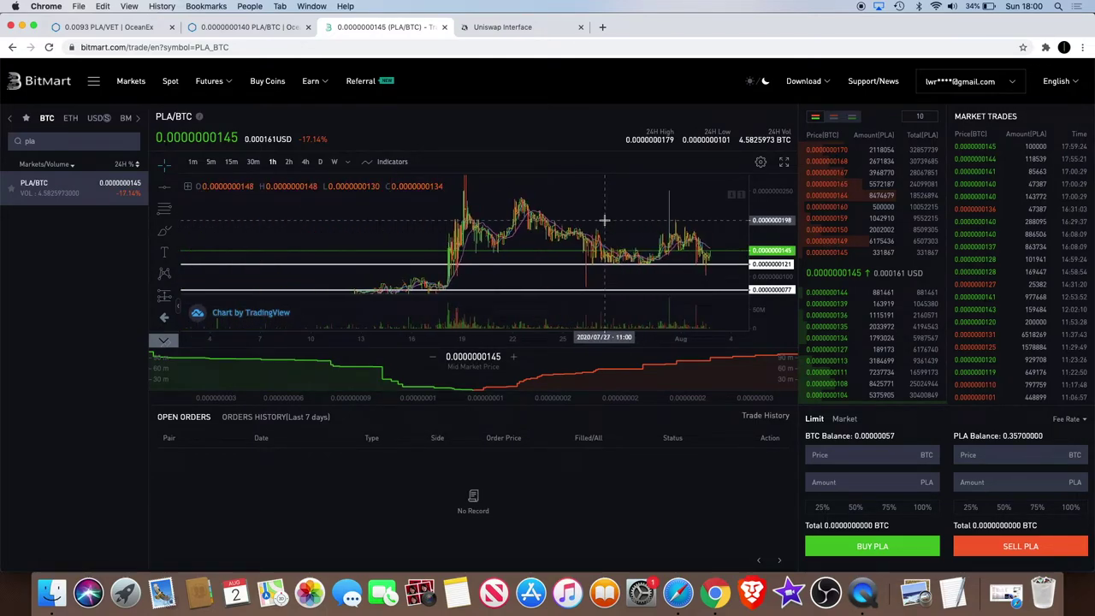
scroll(603, 221, up, 3)
scroll(604, 220, up, 2)
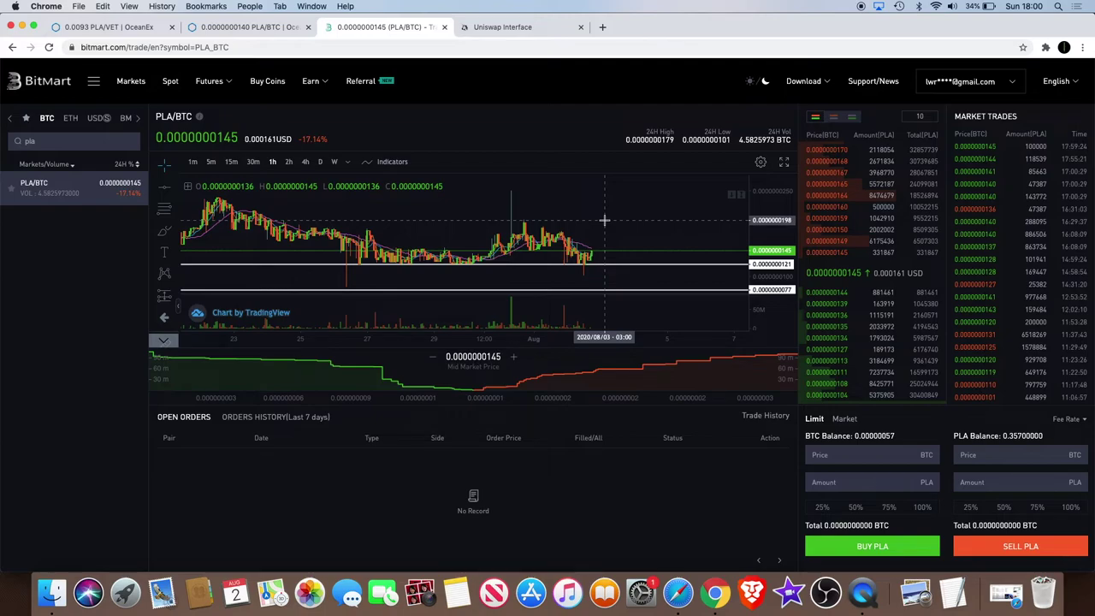